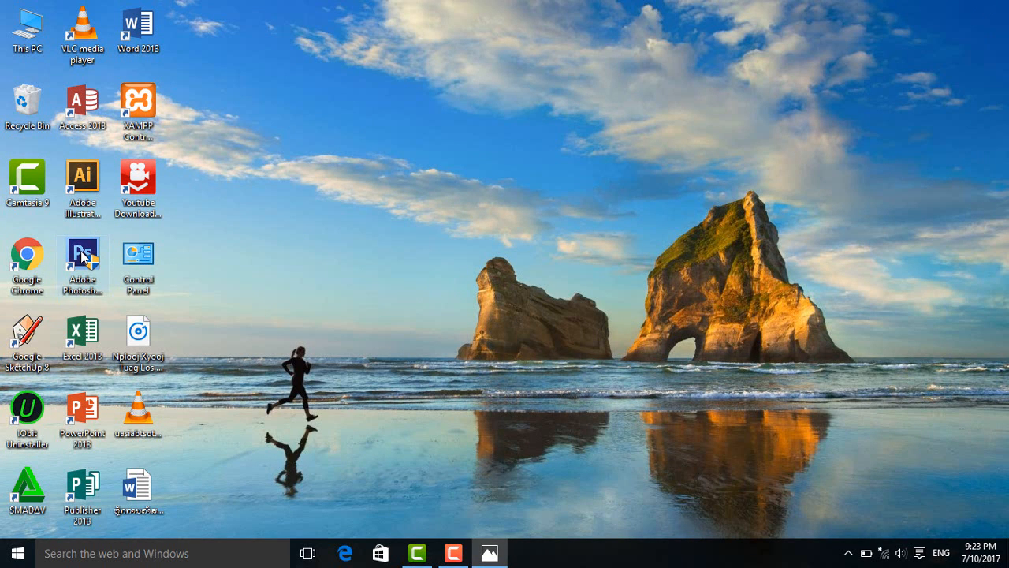
- Launch Adobe Photoshop and open the photo 20170614_105830 from the chai folder
double_click(82, 257)
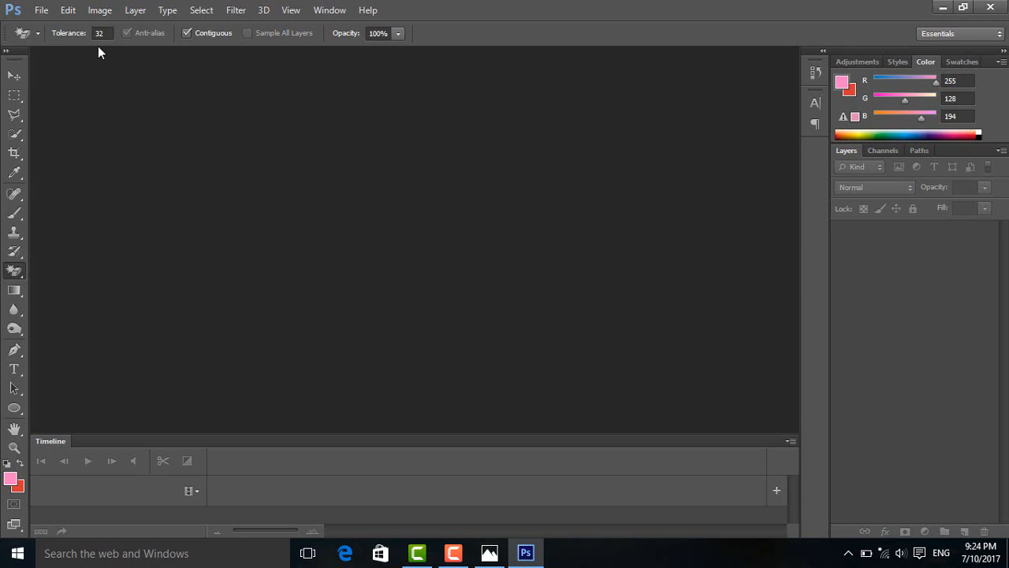
left_click(41, 11)
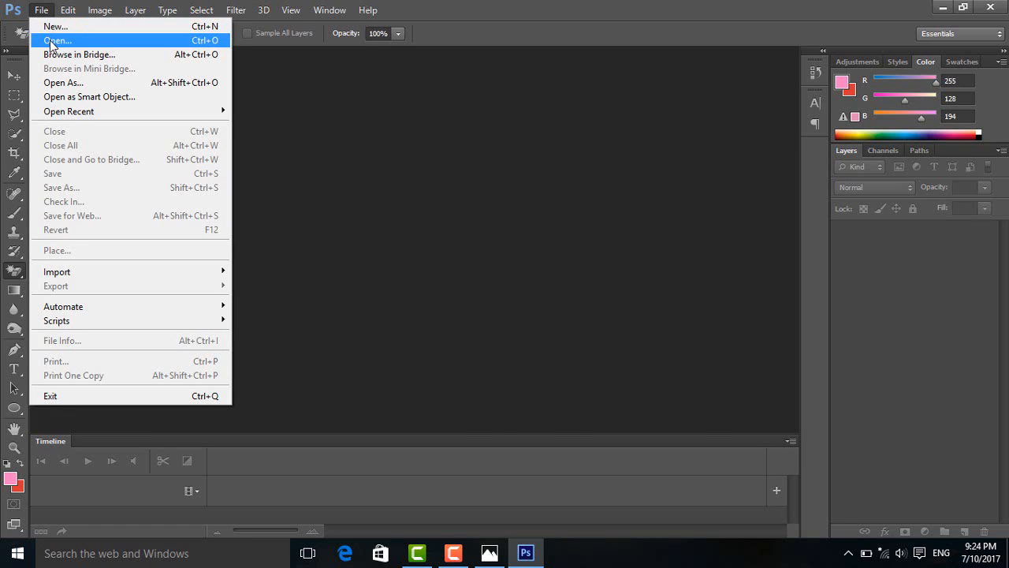
left_click(52, 44)
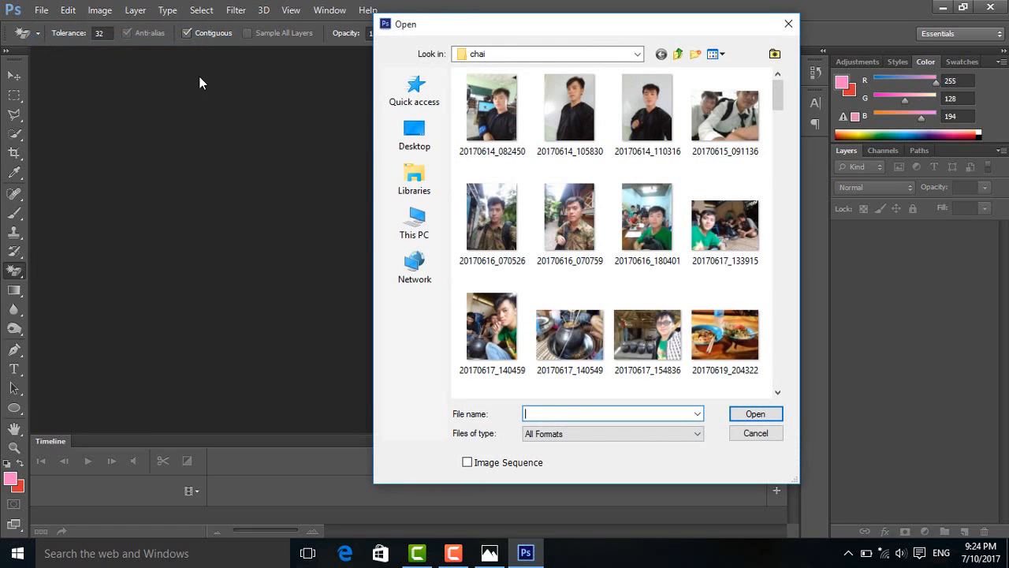
left_click(591, 120)
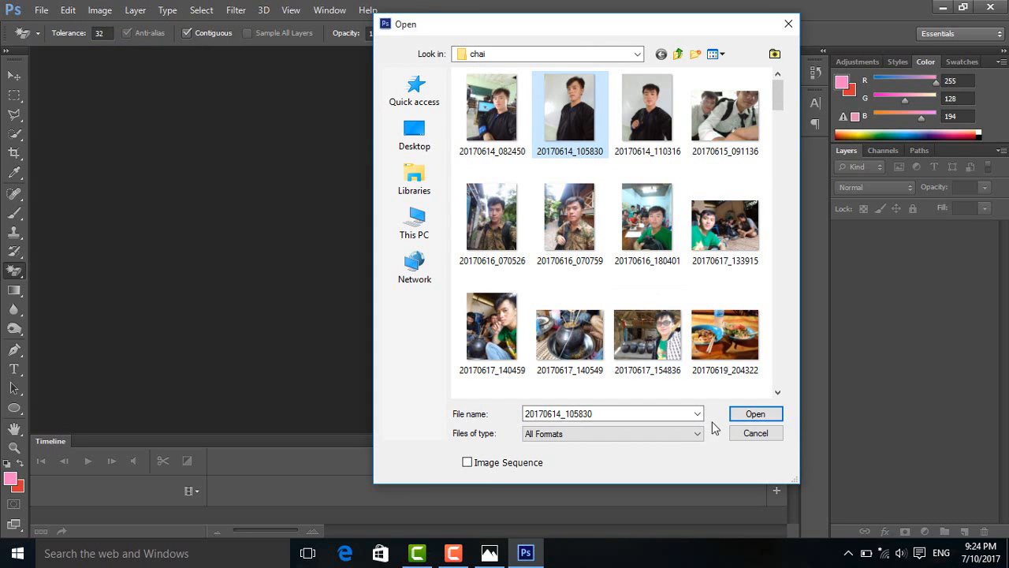
left_click(739, 414)
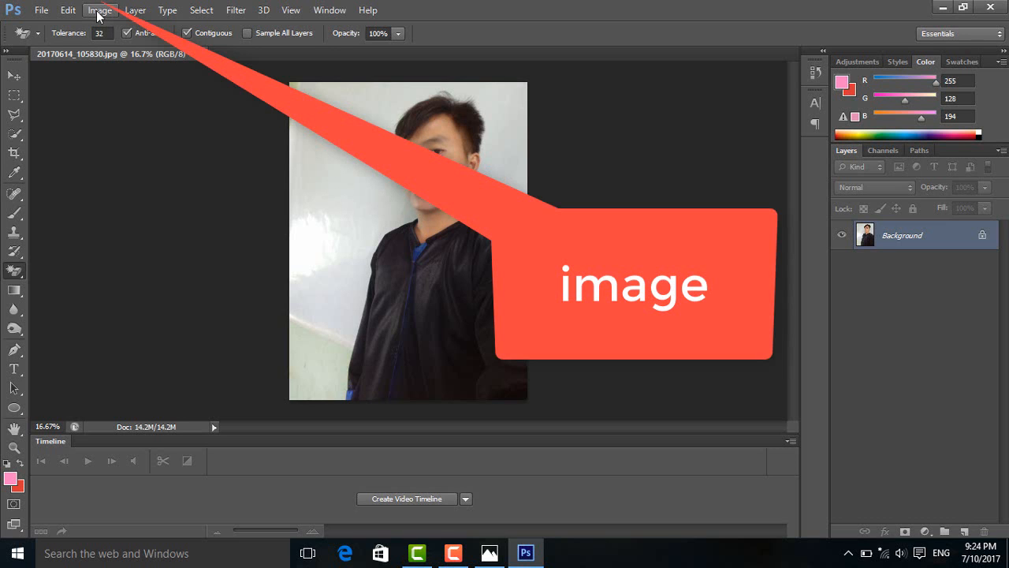
- Apply a Threshold adjustment at level 123 to turn the portrait into pure black and white
left_click(98, 11)
mouse_move(122, 52)
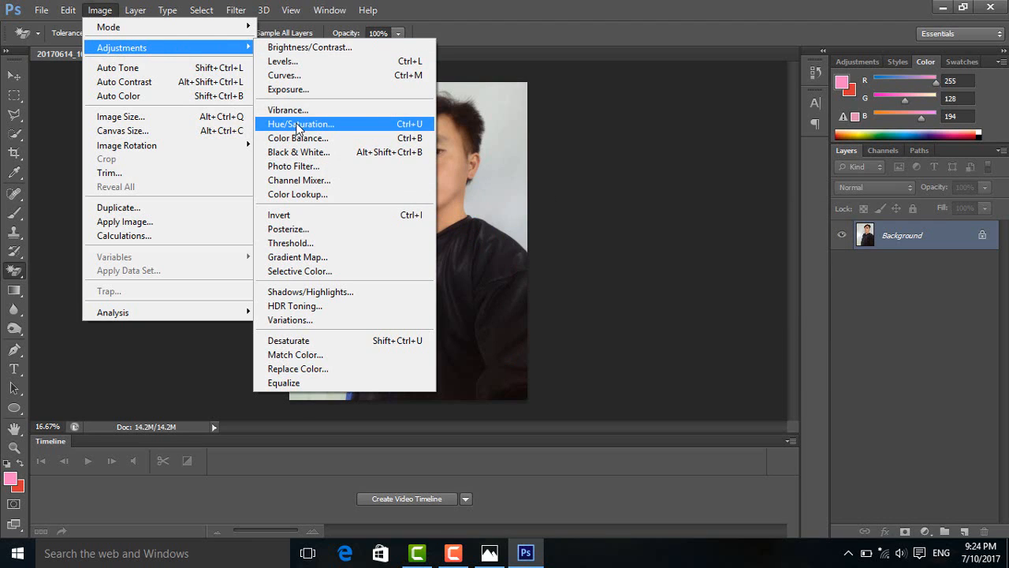
left_click(292, 243)
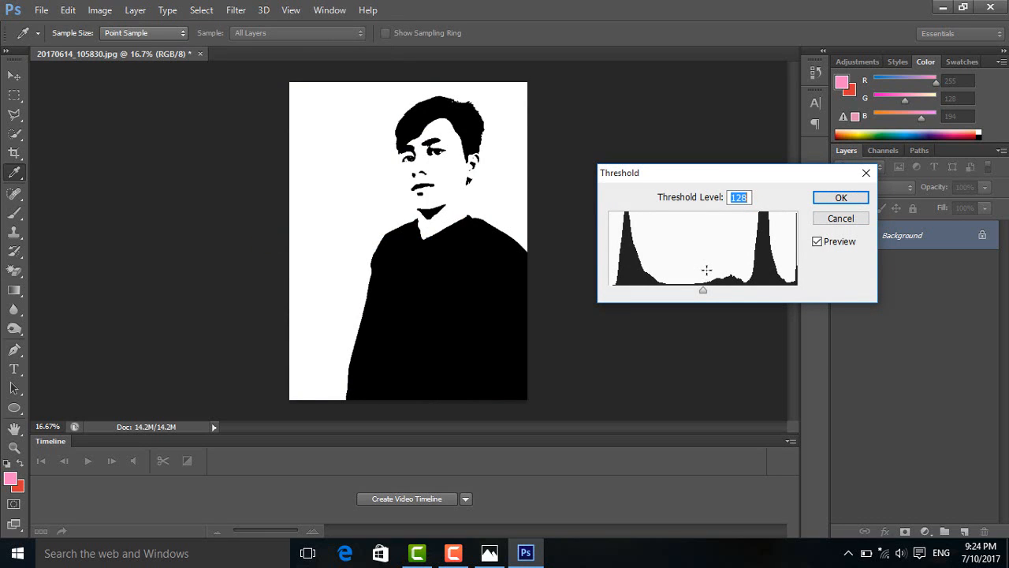
mouse_move(704, 293)
left_mouse_down()
mouse_move(725, 292)
mouse_move(676, 294)
mouse_move(701, 292)
left_mouse_up()
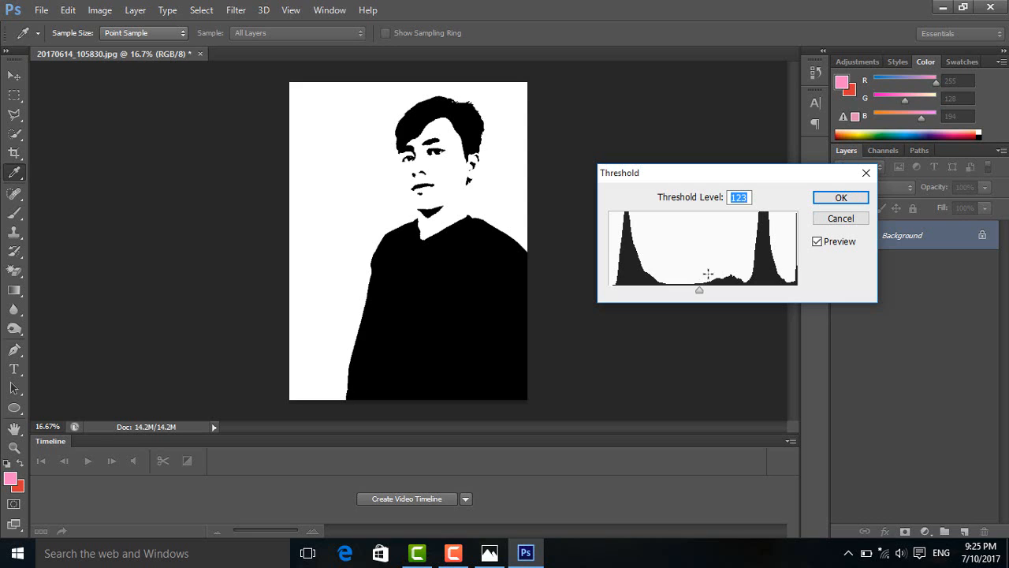
left_click(837, 199)
key("e")
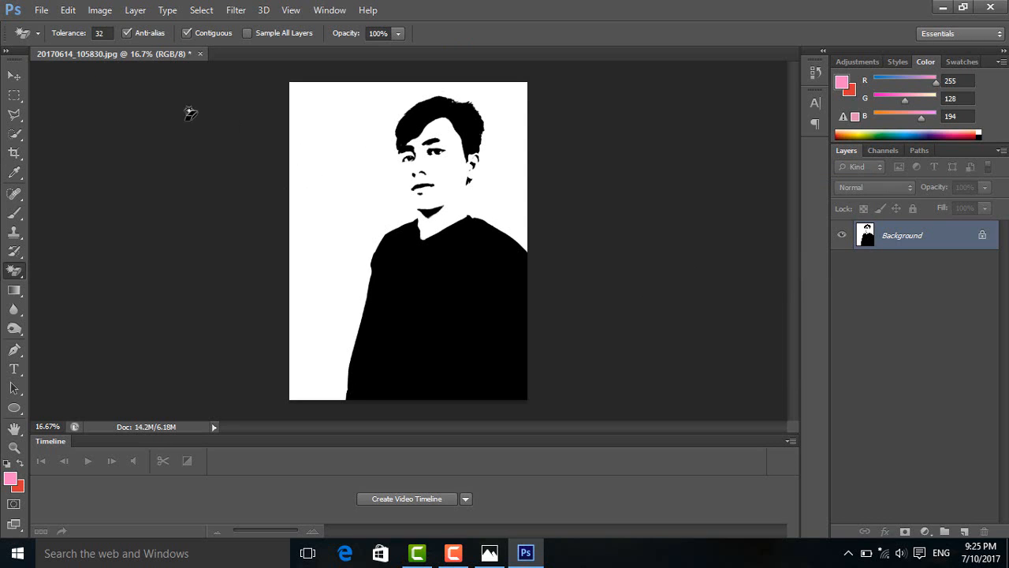
- Create a new 1000 × 720 pixel RGB document at 72 pixels/inch with a white background
left_click(42, 12)
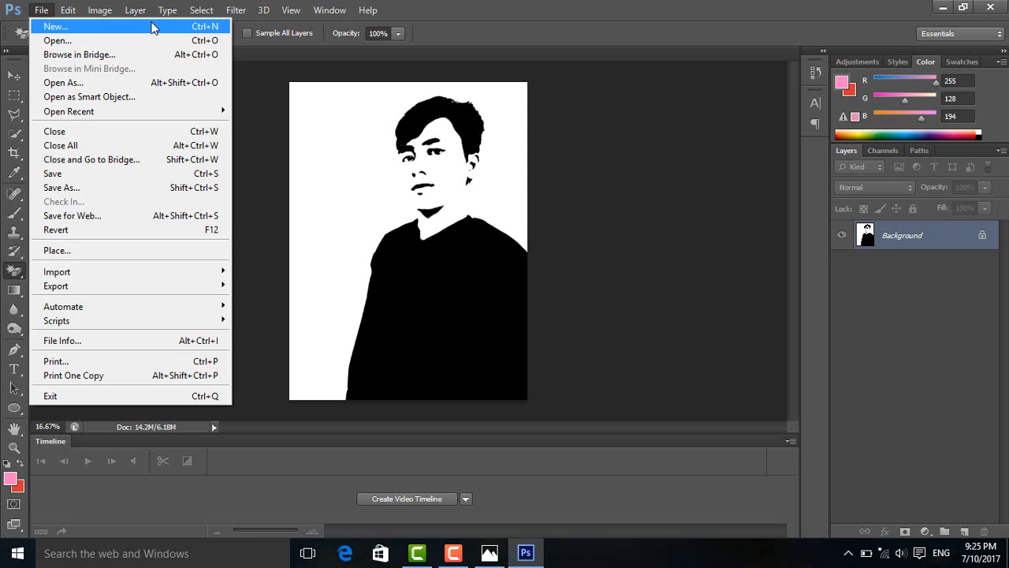
left_click(153, 28)
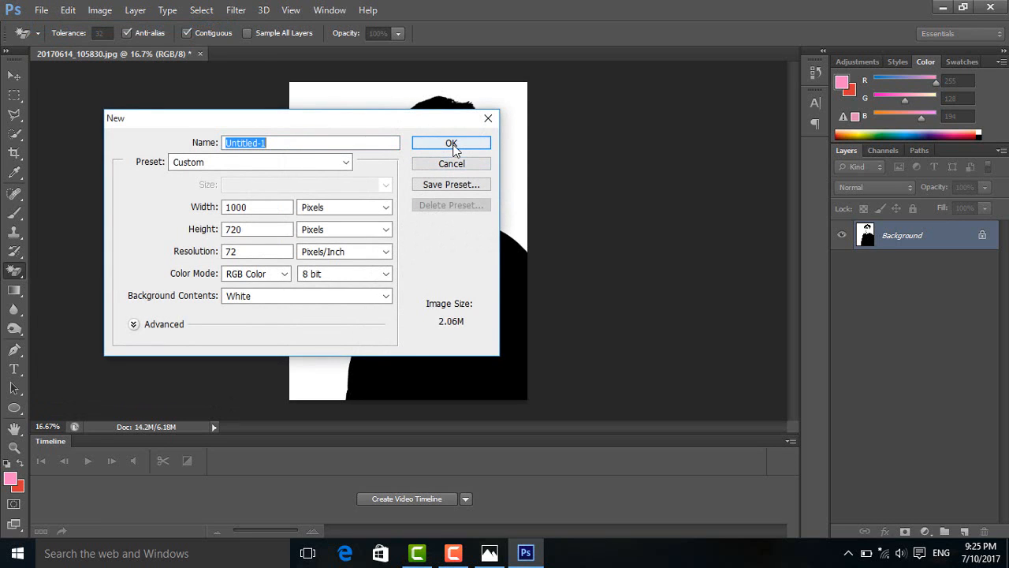
left_click(452, 147)
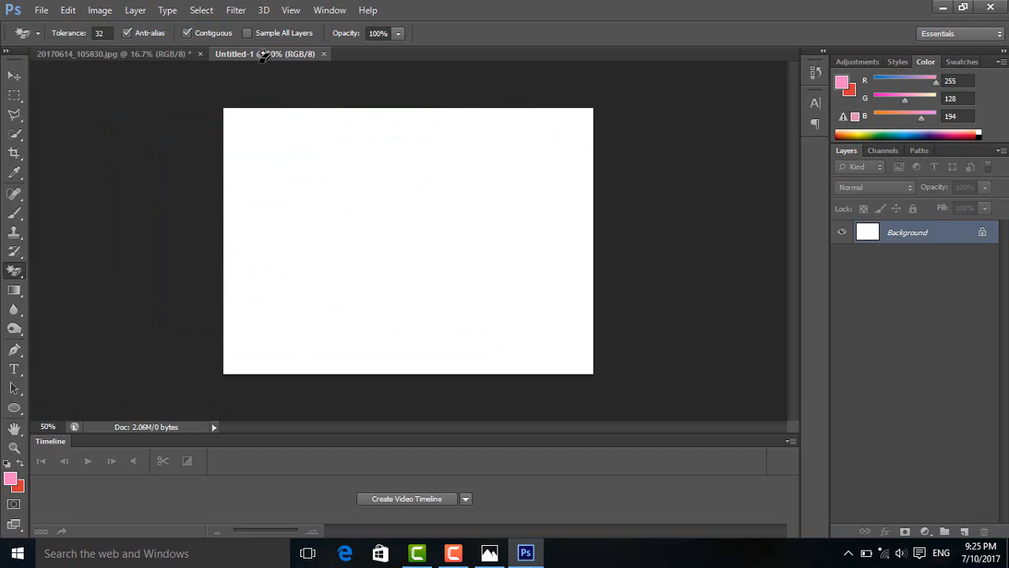
- Float both documents, copy the thresholded portrait into the new document with the Move tool, and close the original photo without saving
left_click_drag(252, 57, 144, 162)
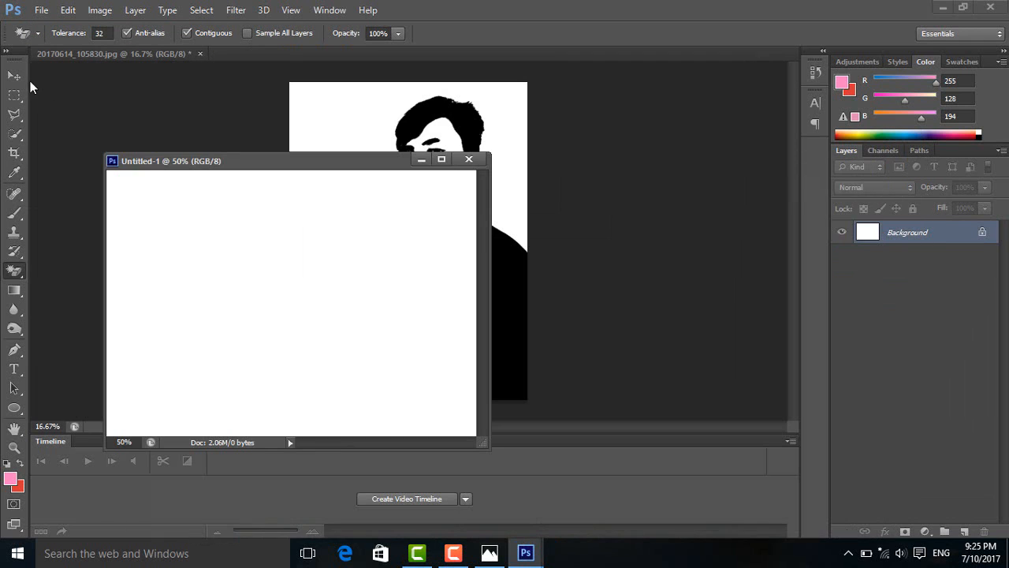
left_click(13, 77)
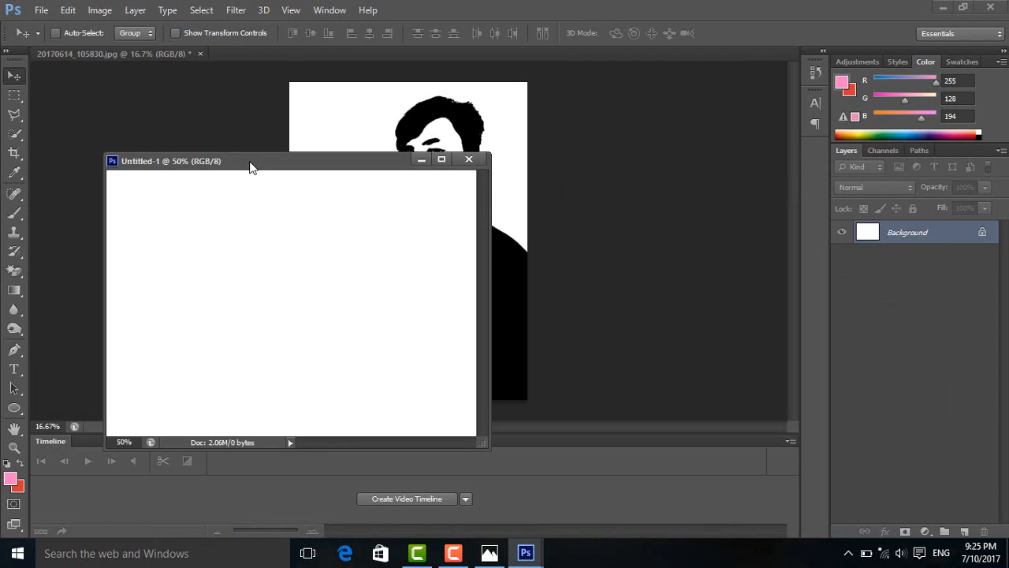
left_click_drag(250, 164, 179, 133)
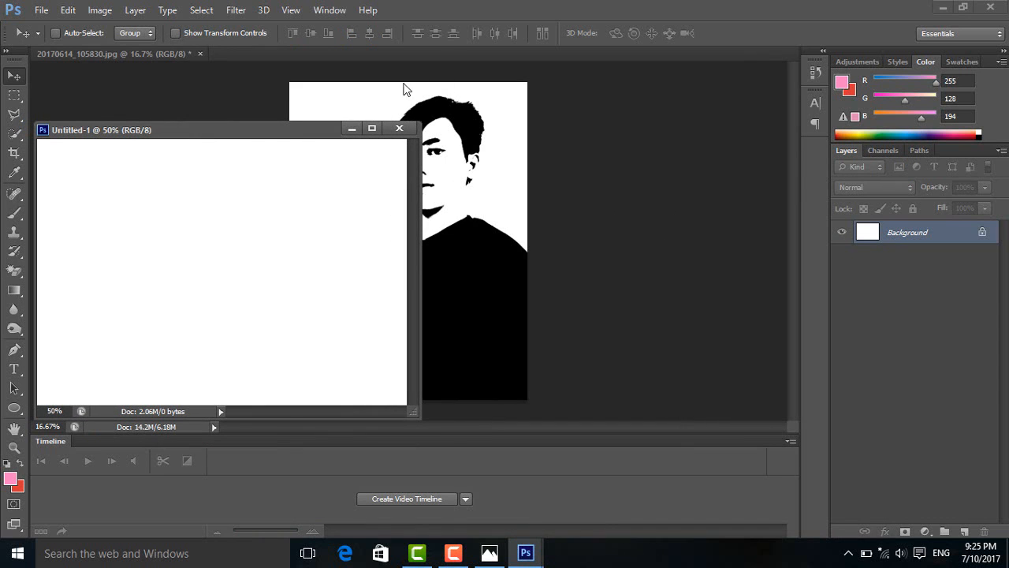
left_click_drag(156, 54, 512, 100)
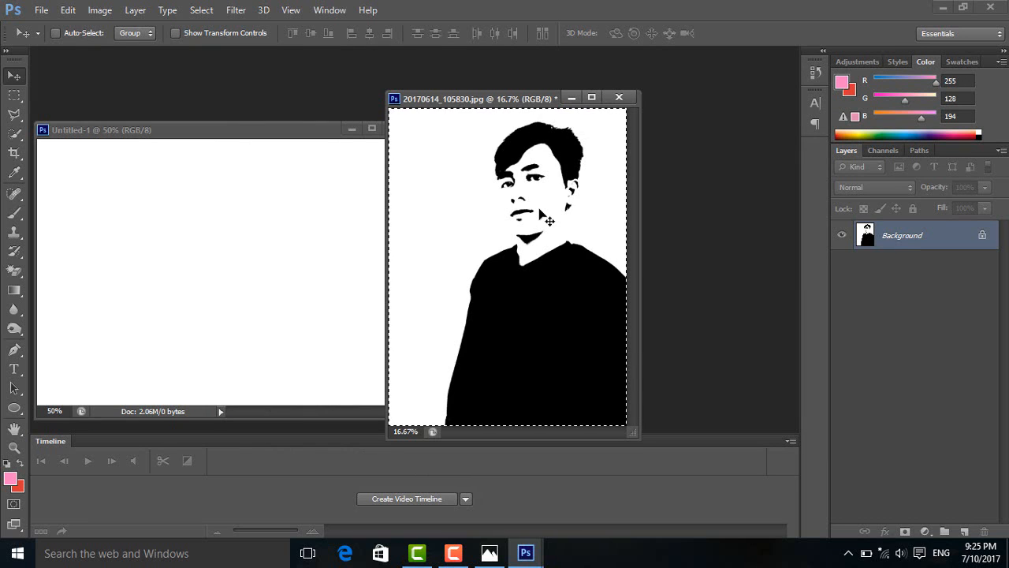
left_click_drag(547, 219, 253, 257)
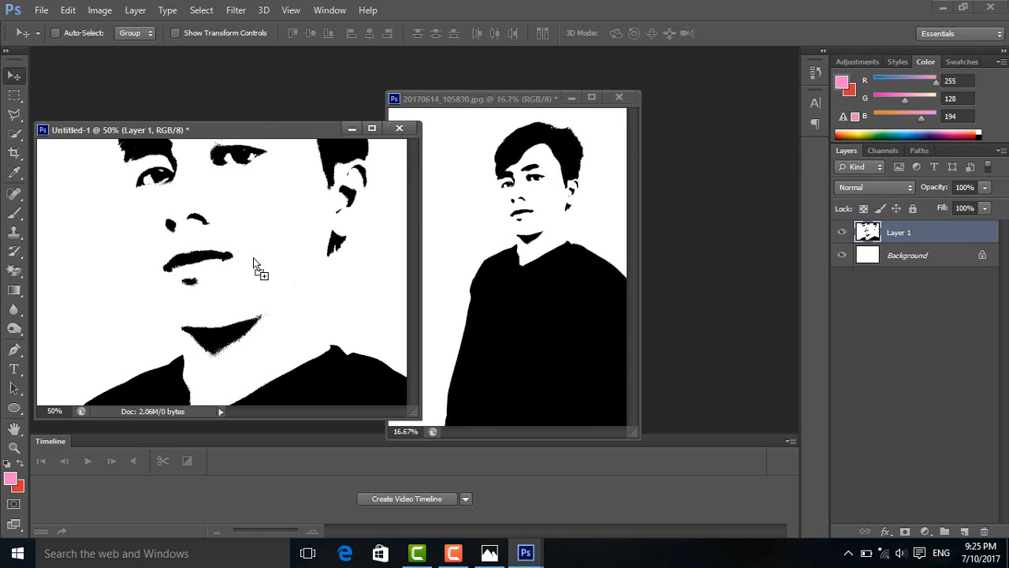
left_click(619, 97)
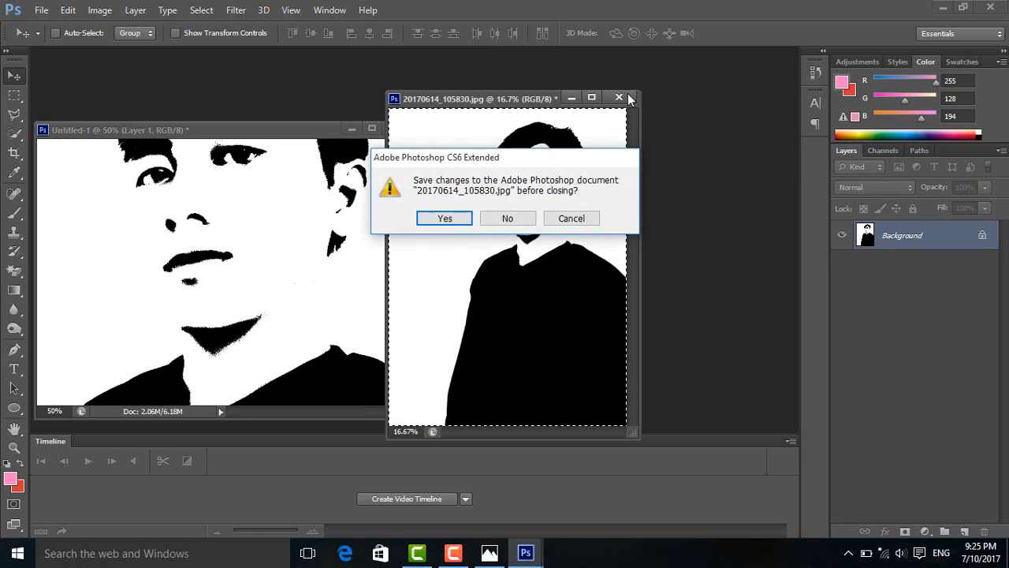
left_click(513, 220)
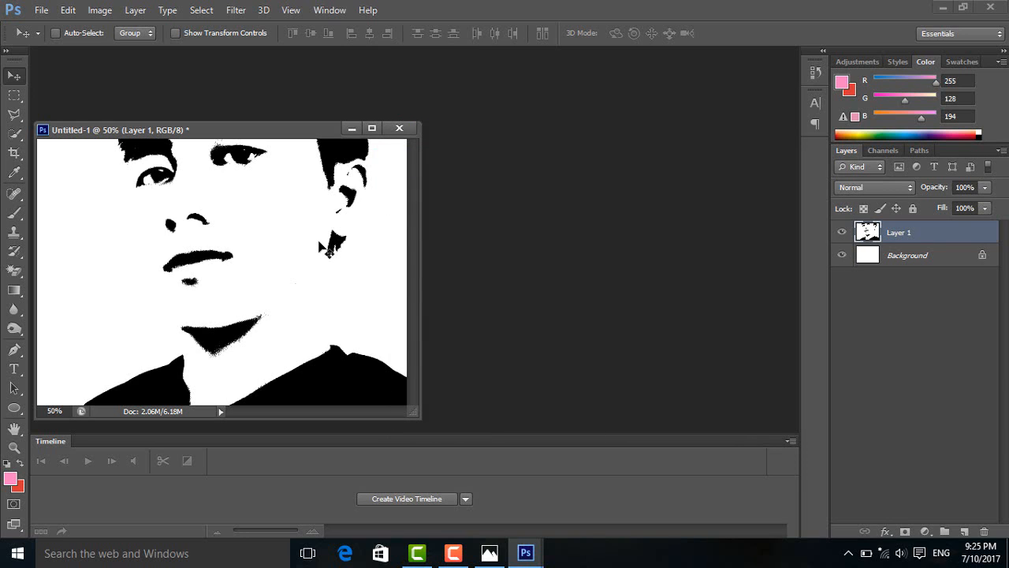
- Scale the portrait layer to about 21% width and 24% height, standing on the canvas's lower edge near the middle
key("ctrl+t")
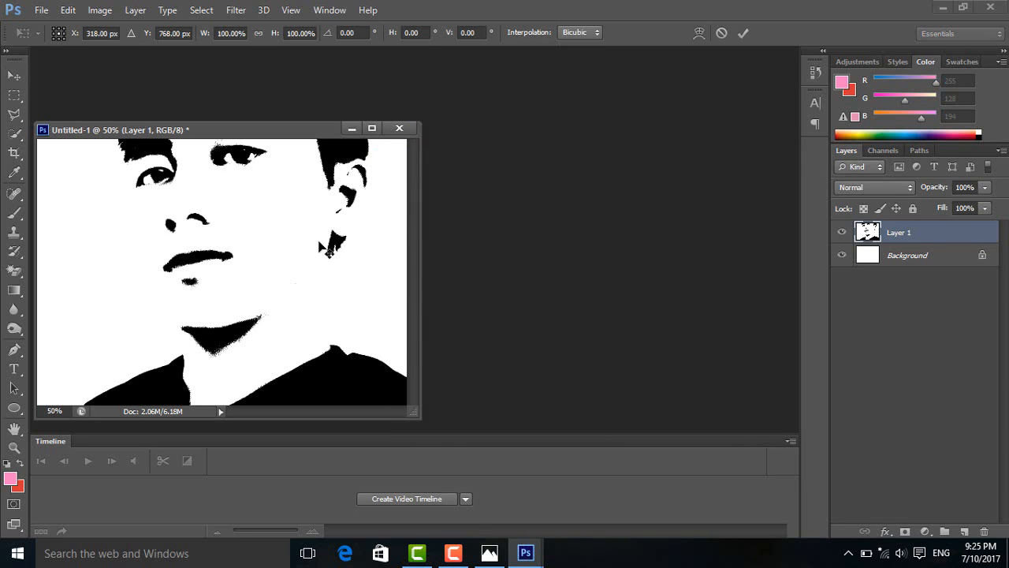
left_click(372, 128)
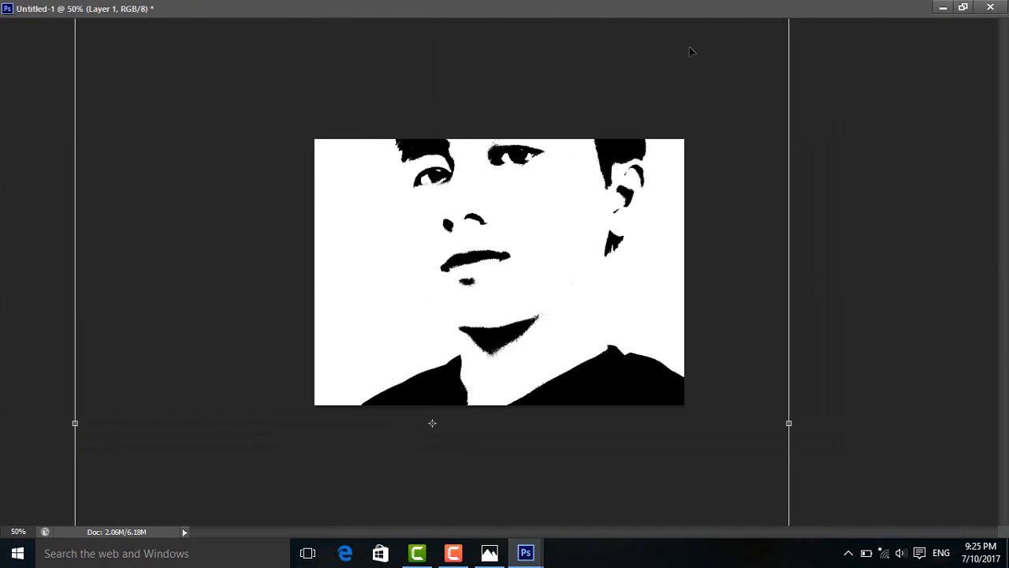
left_click_drag(689, 51, 681, 152)
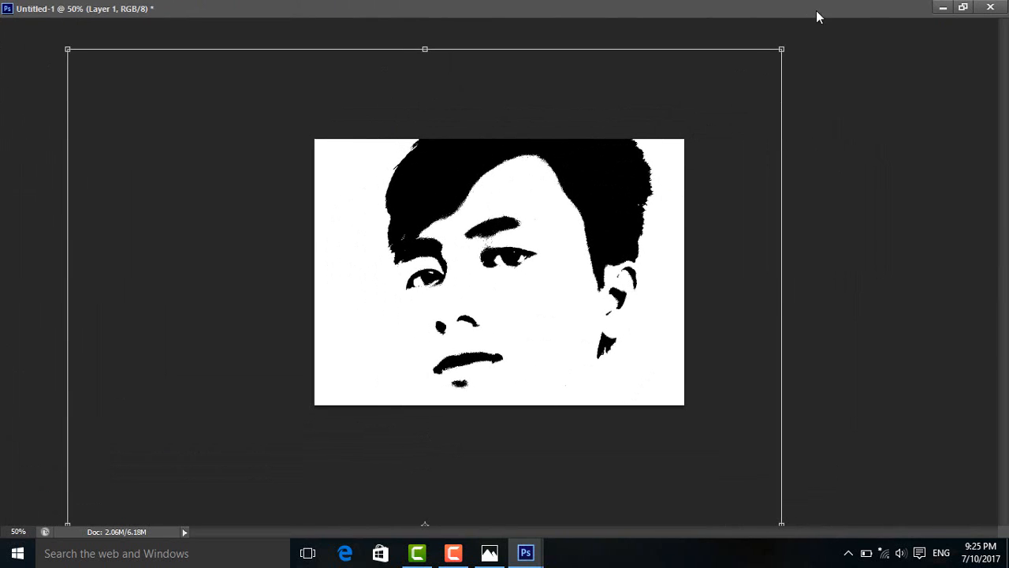
left_click_drag(733, 96, 317, 435)
left_click_drag(264, 464, 510, 185)
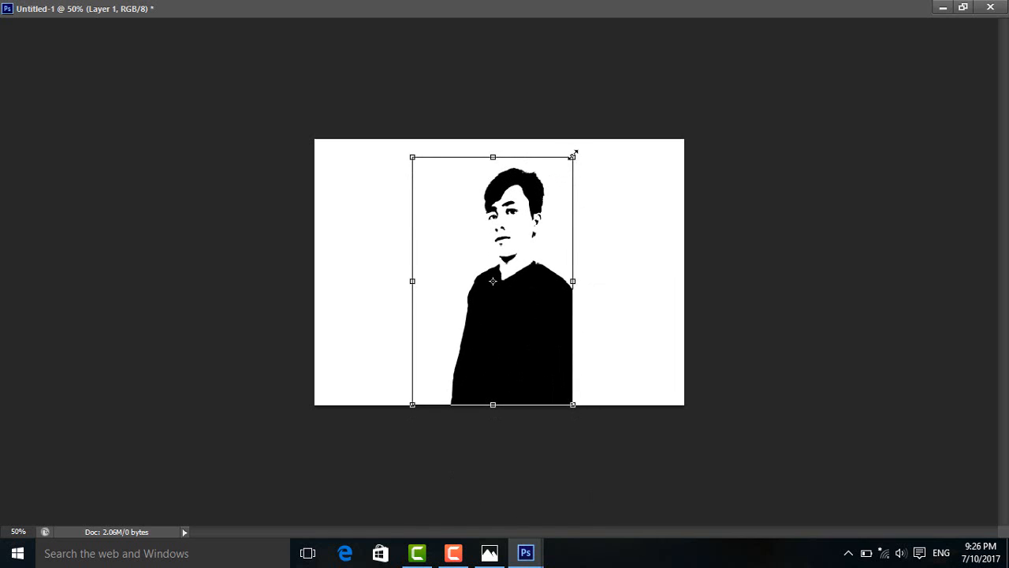
left_click_drag(573, 157, 562, 180)
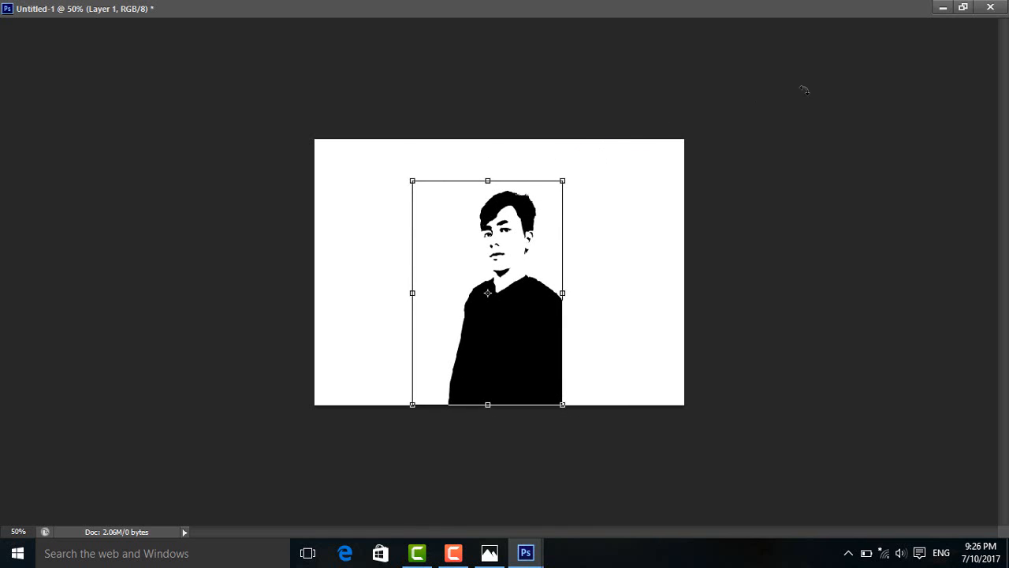
left_click(963, 7)
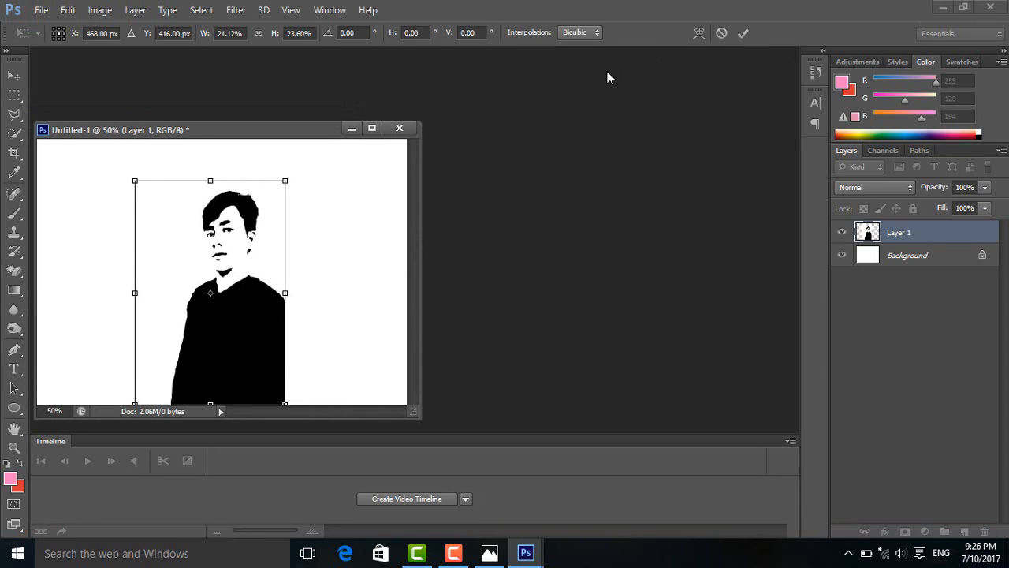
left_click(745, 33)
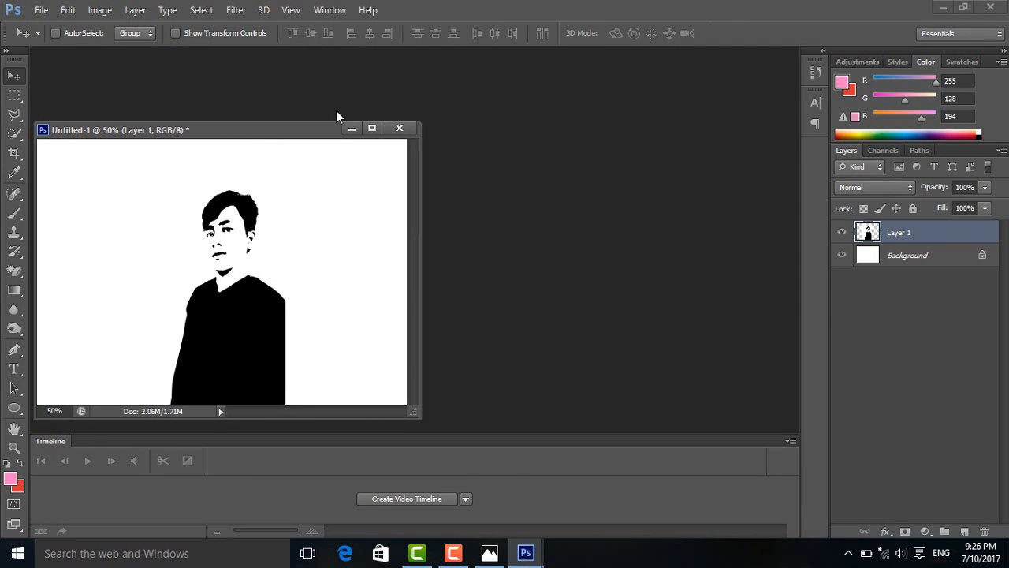
- Convert the locked Background into a regular layer with the default layer settings
left_click_drag(260, 134, 396, 90)
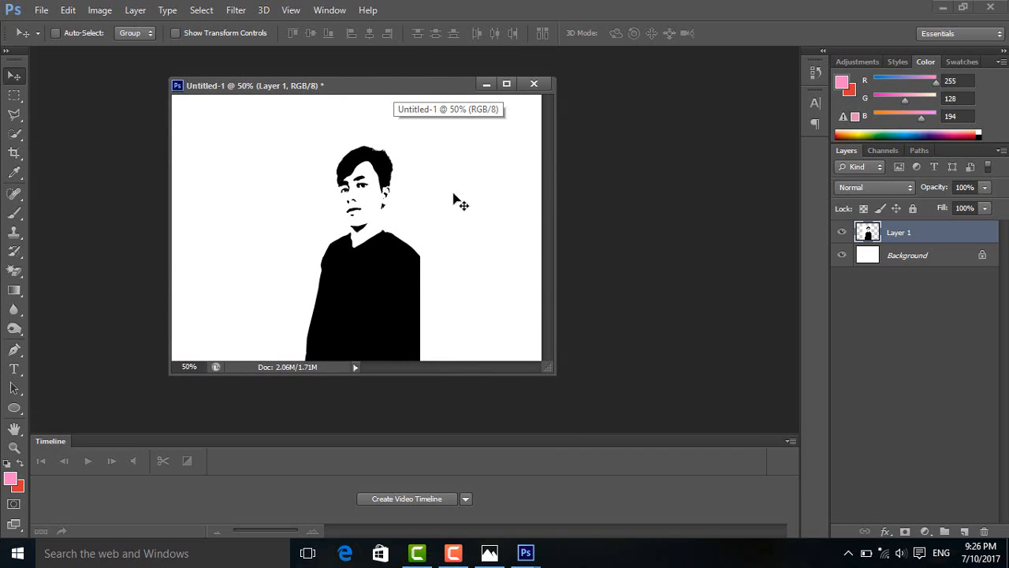
left_click(951, 263)
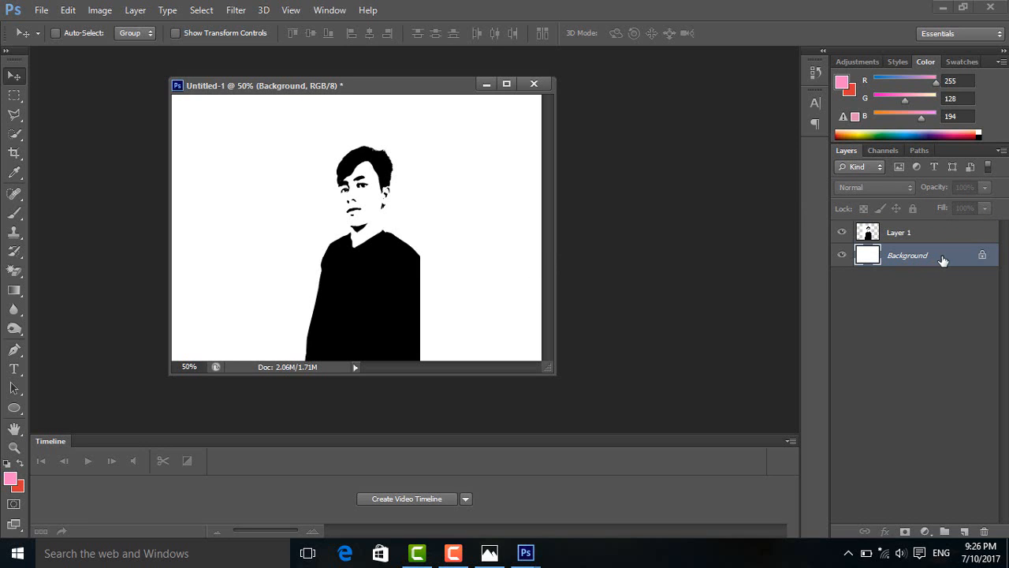
double_click(943, 260)
left_click(620, 176)
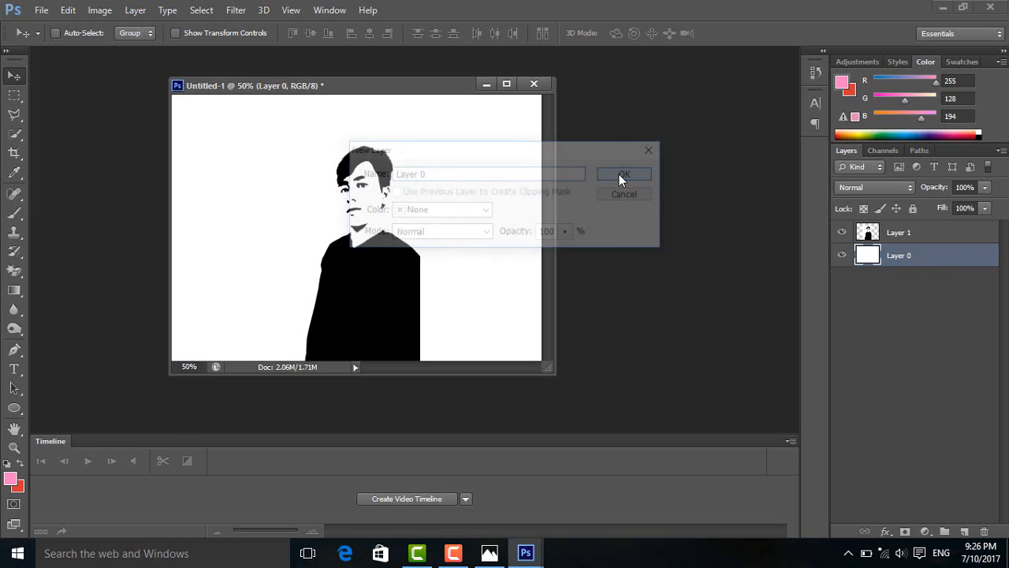
- Add a Gradient Overlay effect to Layer 0 behind the portrait
double_click(926, 258)
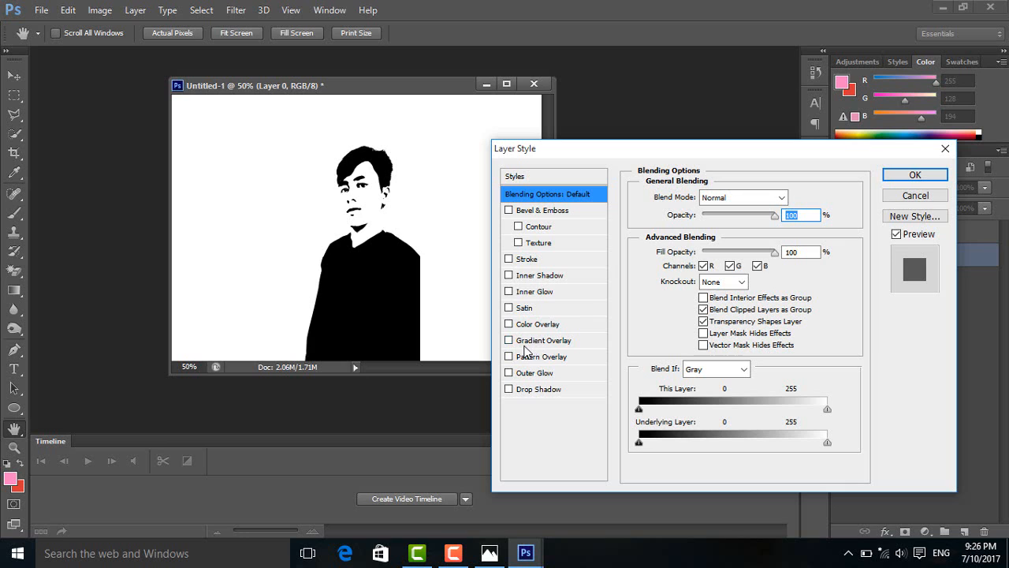
left_click(579, 341)
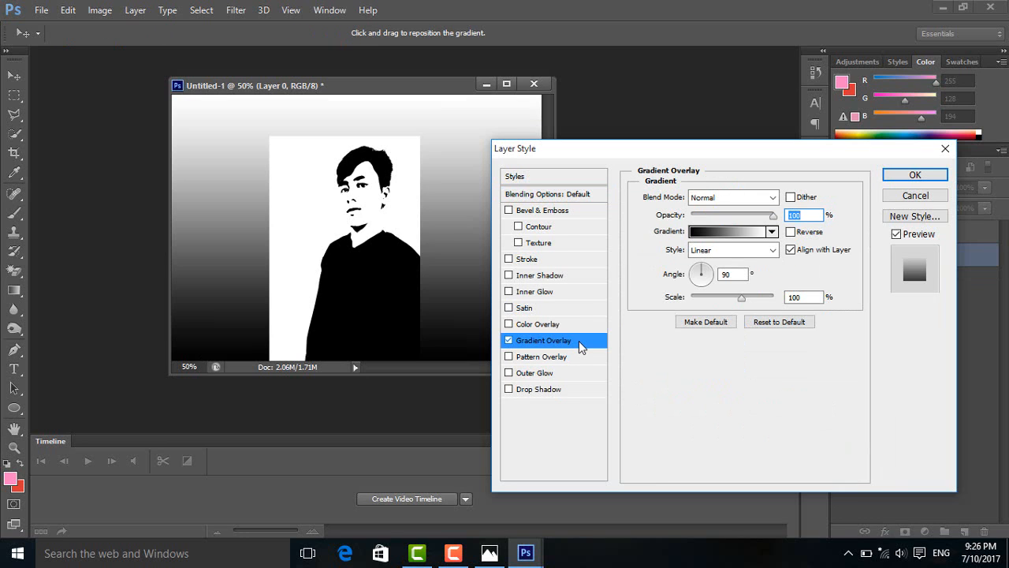
- Try the Radial, Reflected and Angle styles for Layer 0's gradient overlay
left_click(773, 249)
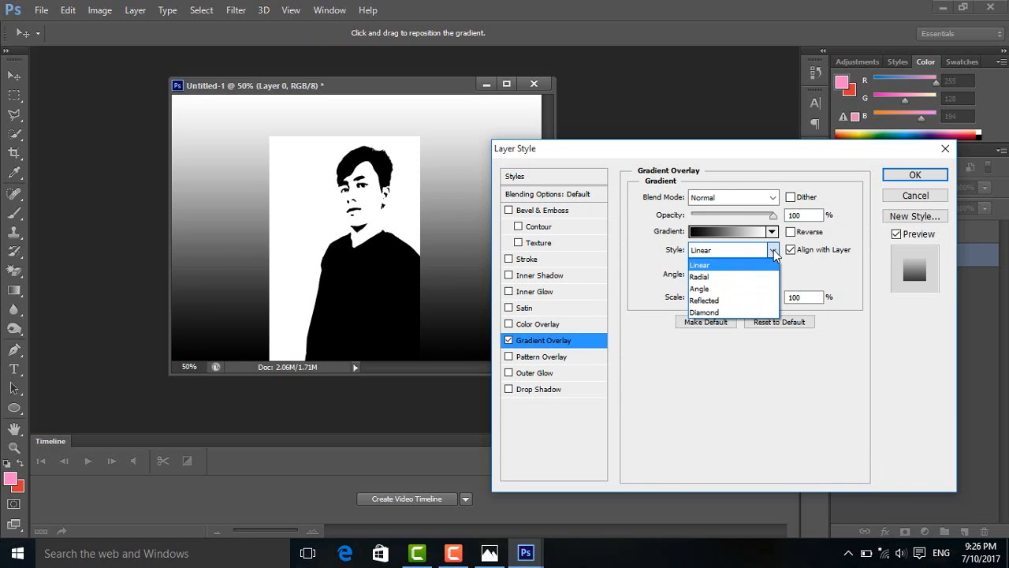
left_click(708, 278)
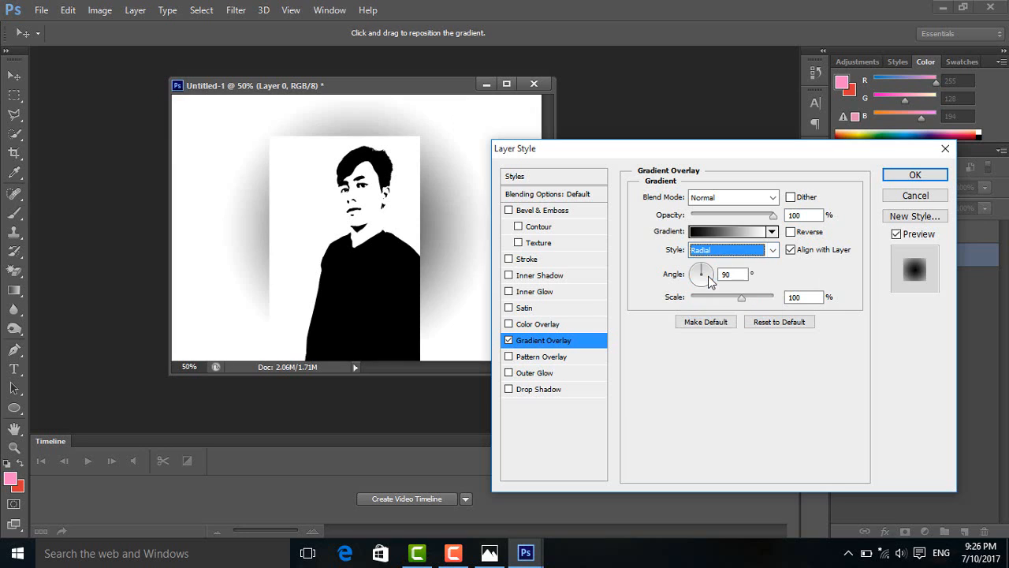
left_click(774, 250)
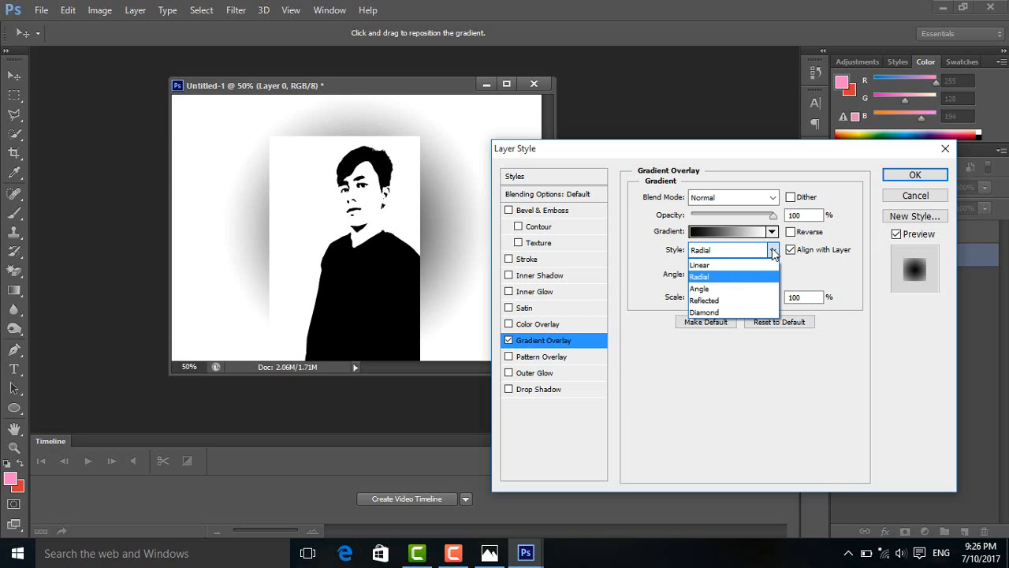
left_click(706, 300)
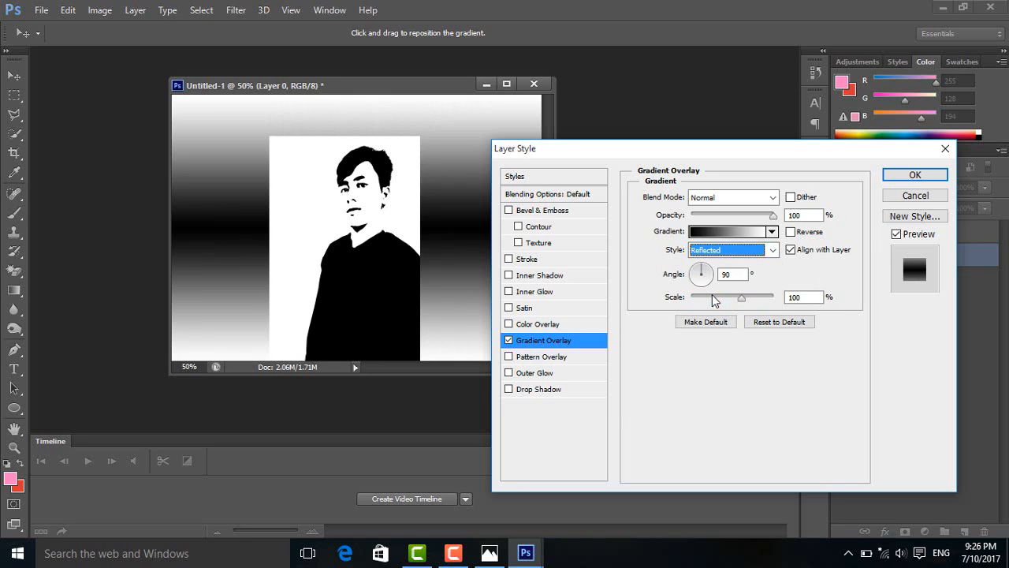
left_click(772, 249)
left_click(715, 279)
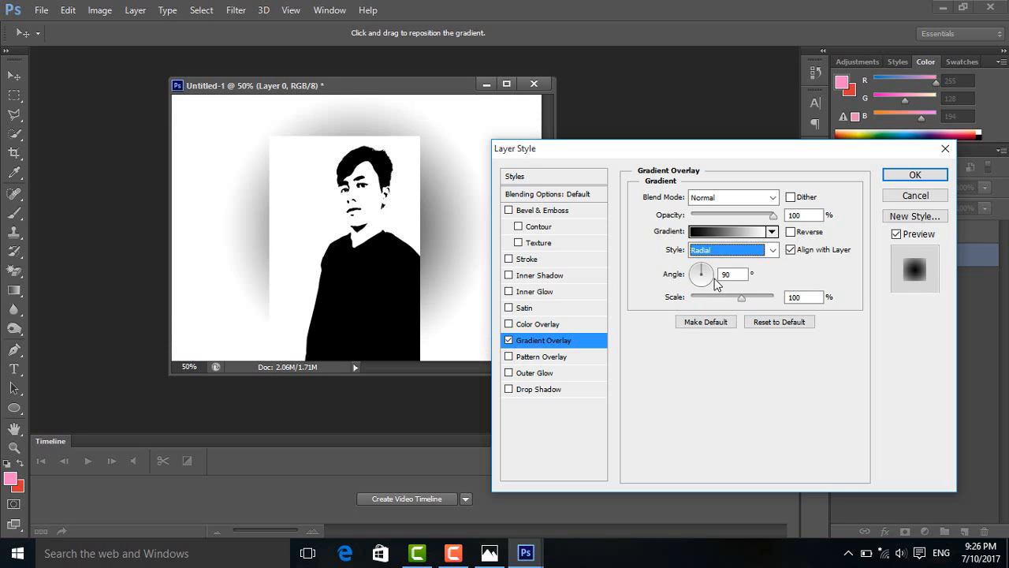
left_click(763, 251)
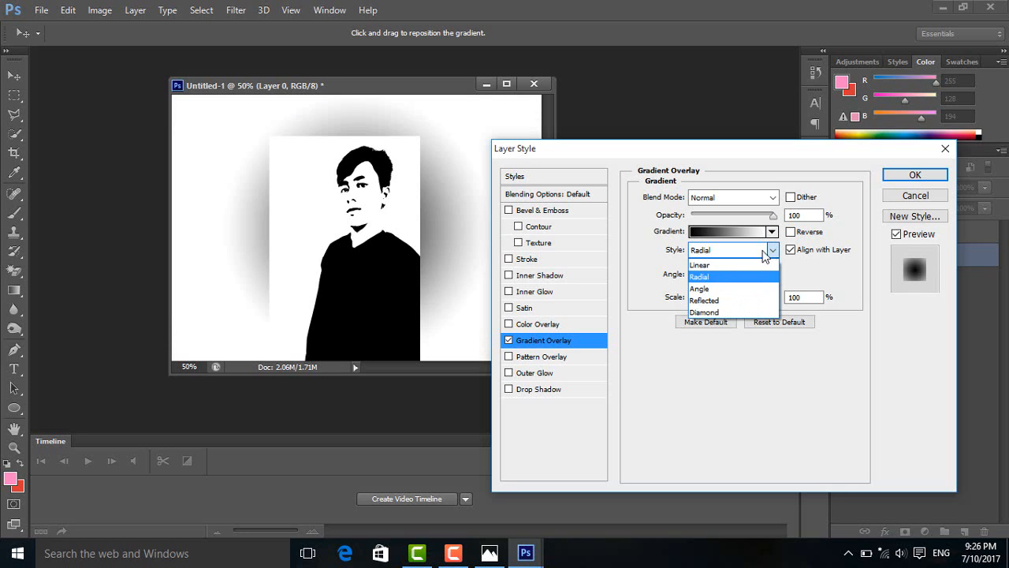
left_click(697, 289)
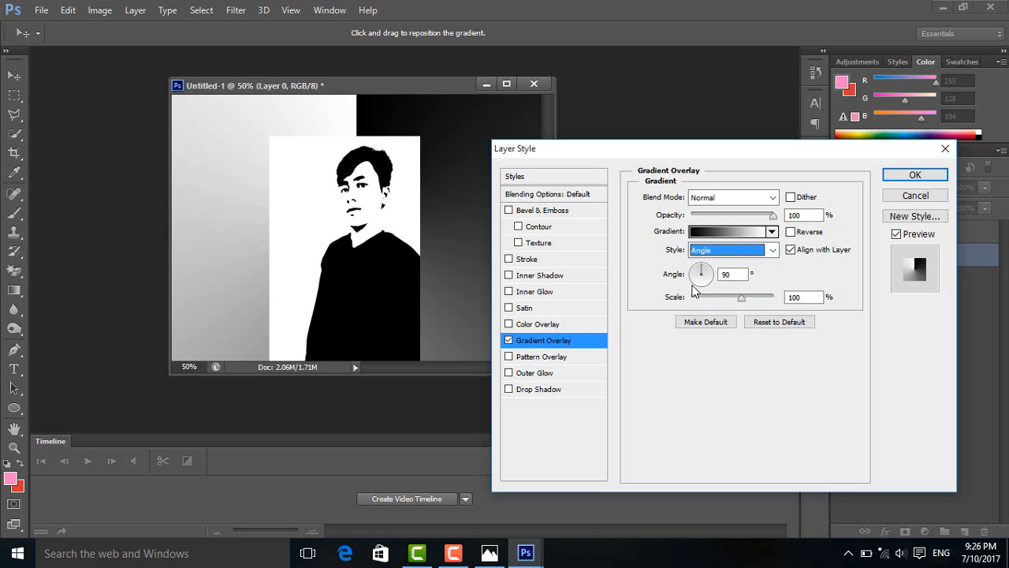
- Try the orange-yellow-orange preset for the gradient overlay, then return to the black-to-white gradient
left_click(772, 231)
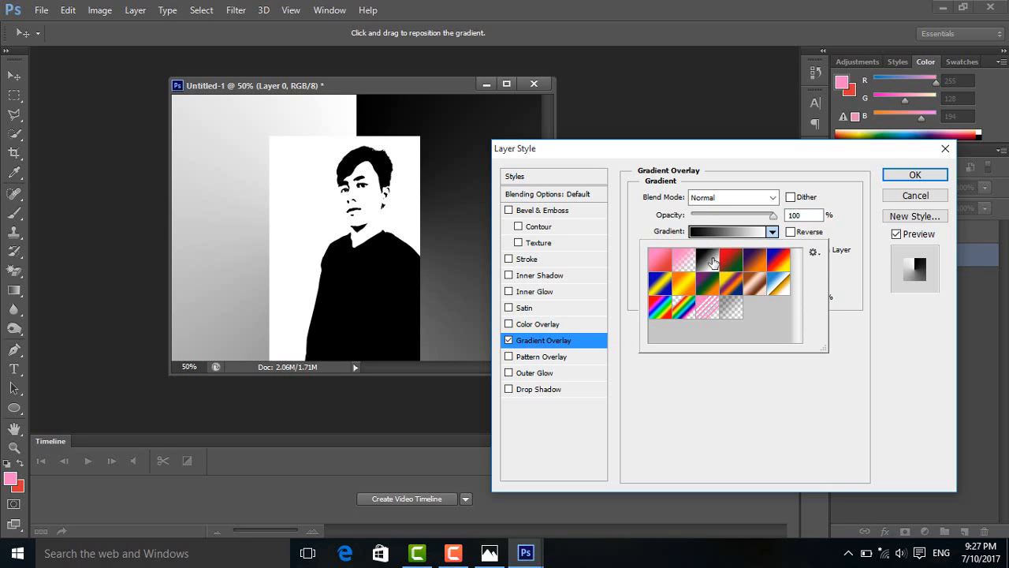
left_click(677, 284)
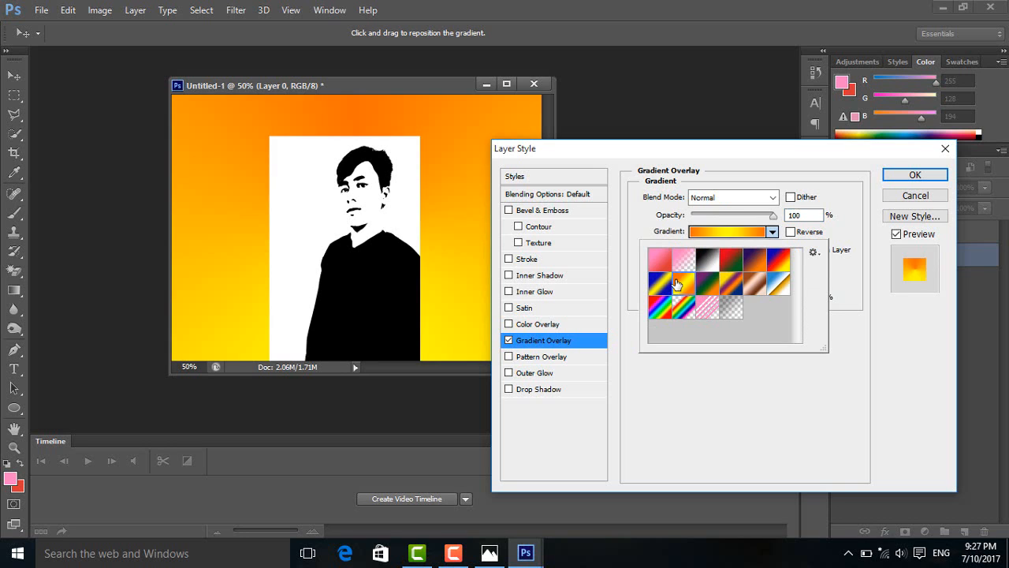
left_click(711, 265)
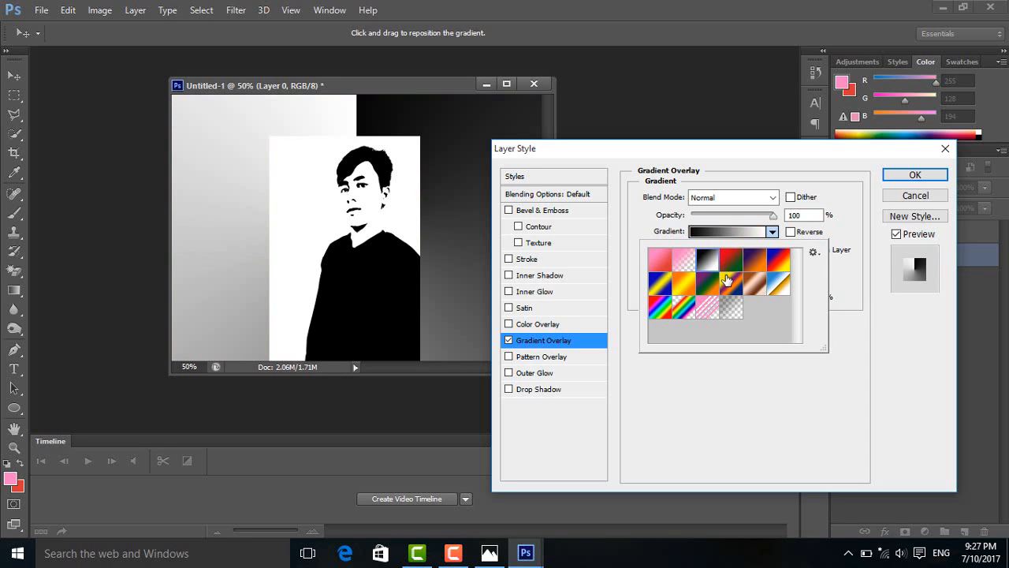
left_click(773, 232)
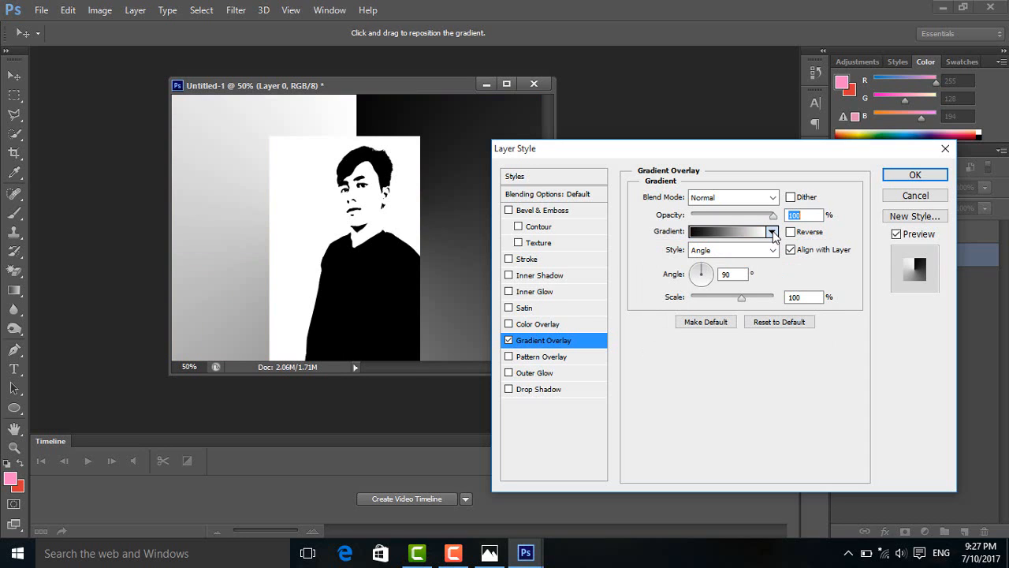
- Set the gradient overlay's style to Linear and apply the layer style to Layer 0
left_click(762, 251)
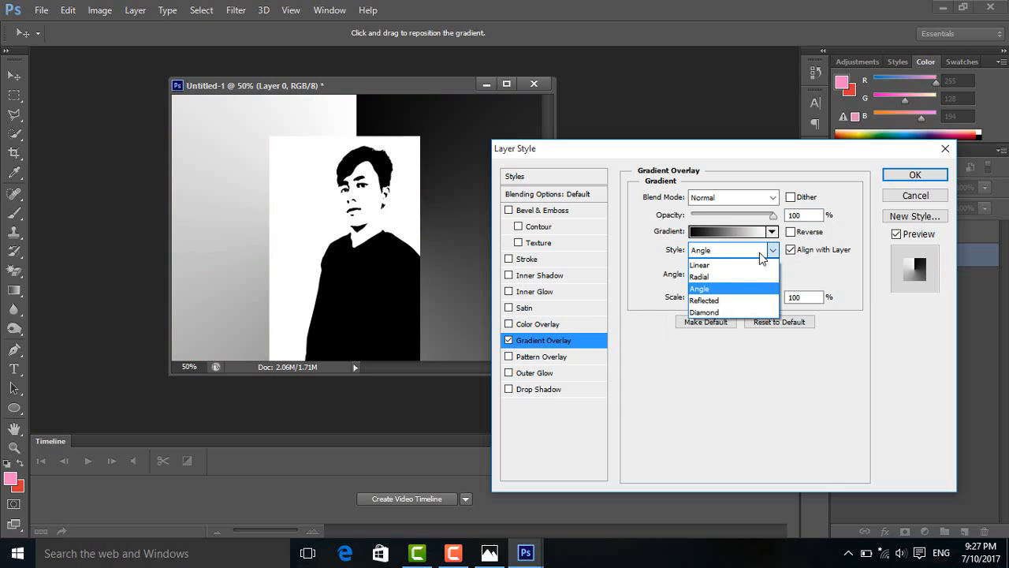
left_click(713, 266)
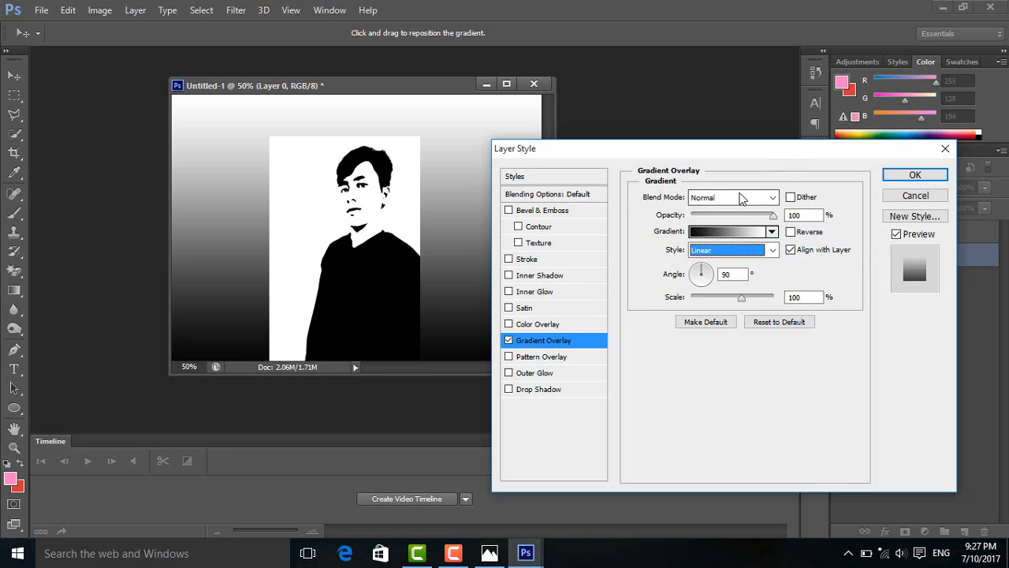
left_click(916, 175)
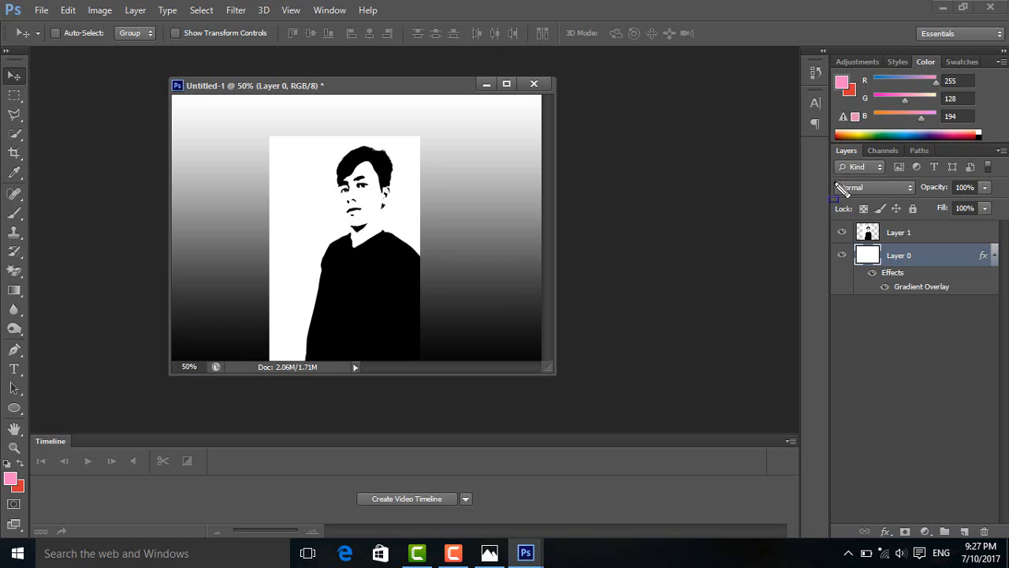
- Set the blend mode of Layer 0 to Multiply
mouse_move(840, 181)
left_mouse_down()
mouse_move(920, 207)
mouse_move(901, 197)
left_mouse_up()
key("Escape")
left_click(910, 187)
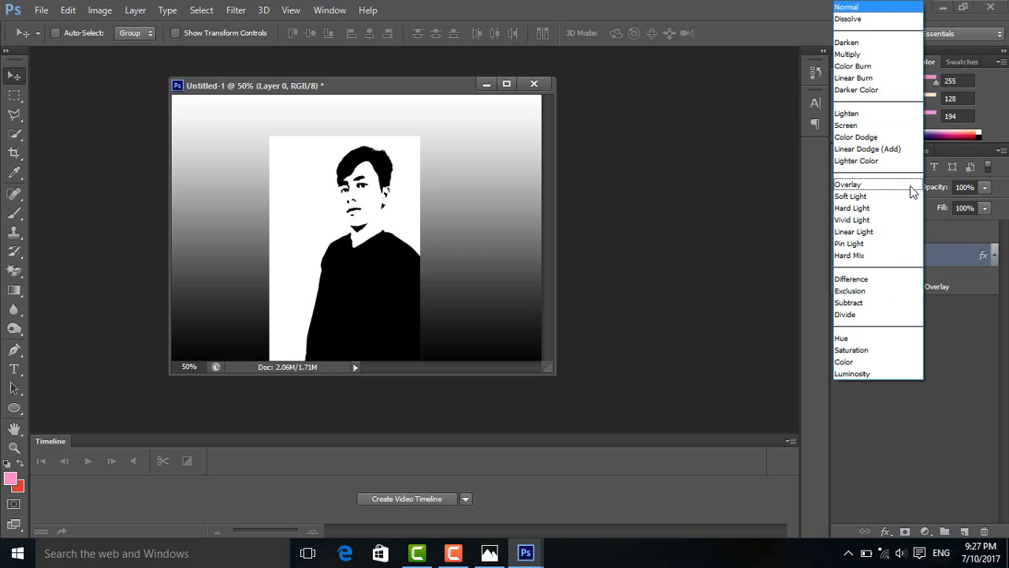
left_click(868, 55)
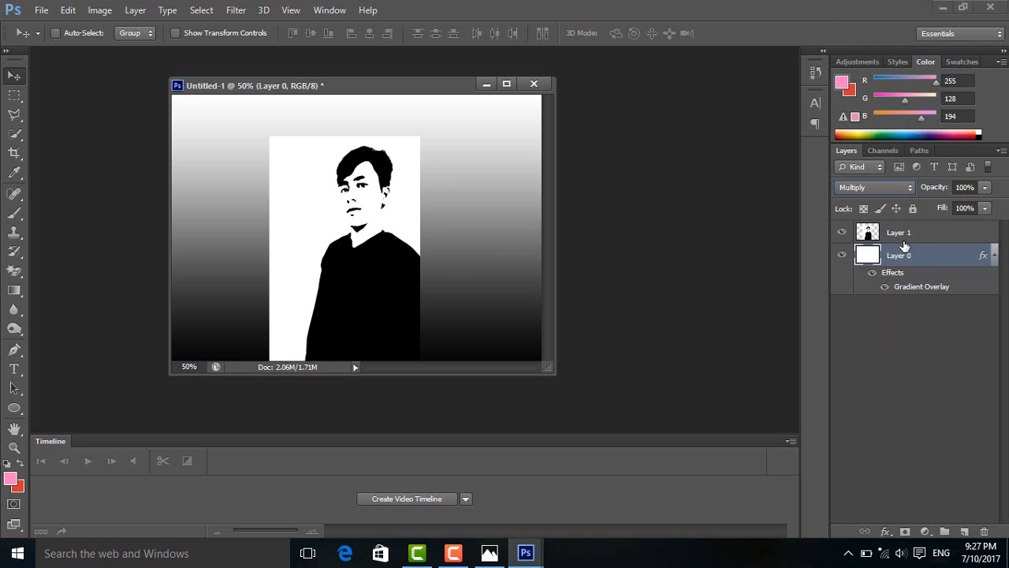
- Set the blend mode of the portrait on Layer 1 to Multiply
left_click(968, 231)
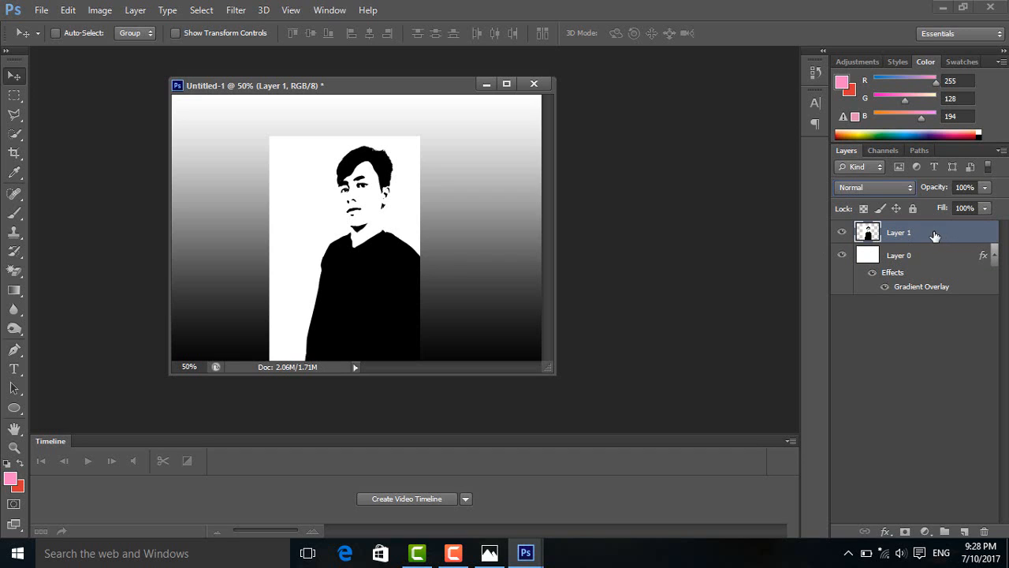
left_click(910, 187)
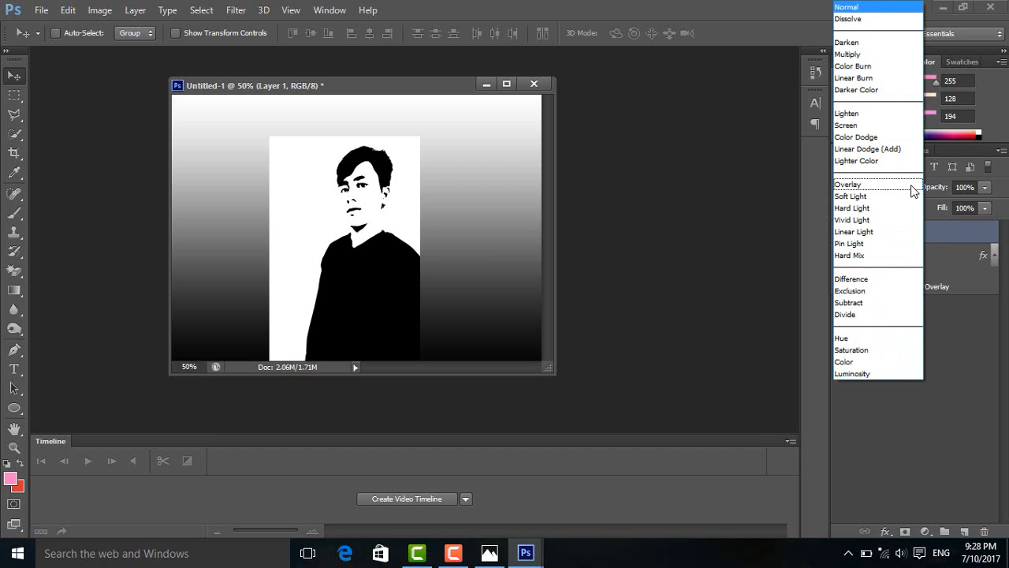
left_click(847, 53)
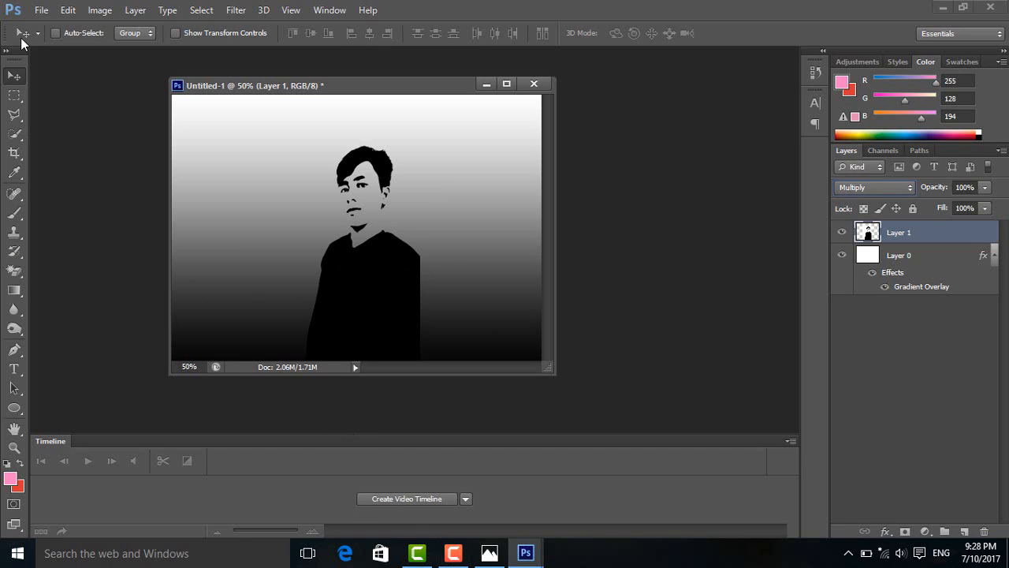
- Outline the portrait's lower body with the Polygonal Lasso, cutting diagonally across the chest just below the collar
left_click(13, 116)
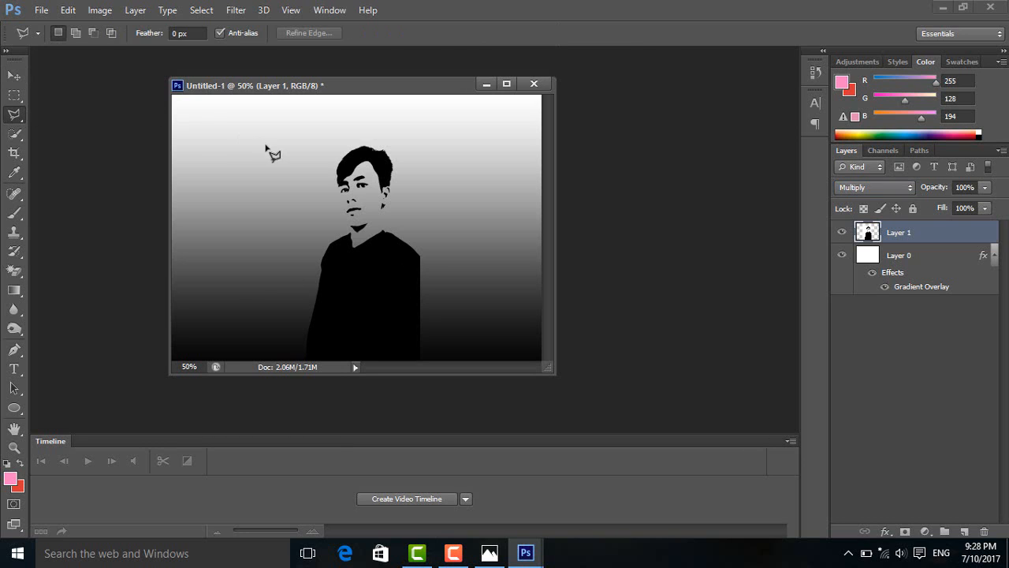
left_click(390, 234)
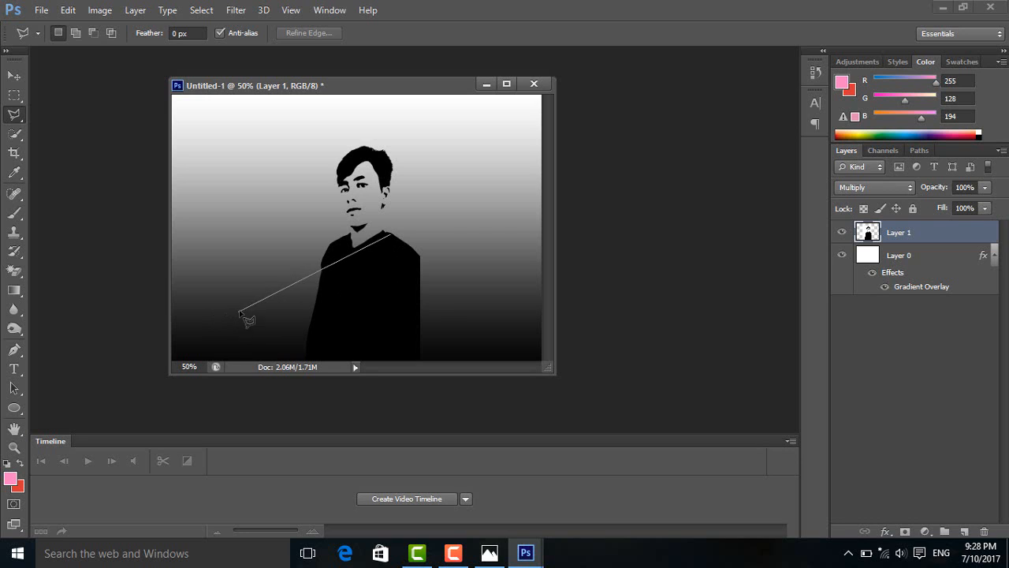
left_click(287, 289)
left_click(284, 375)
left_click(536, 365)
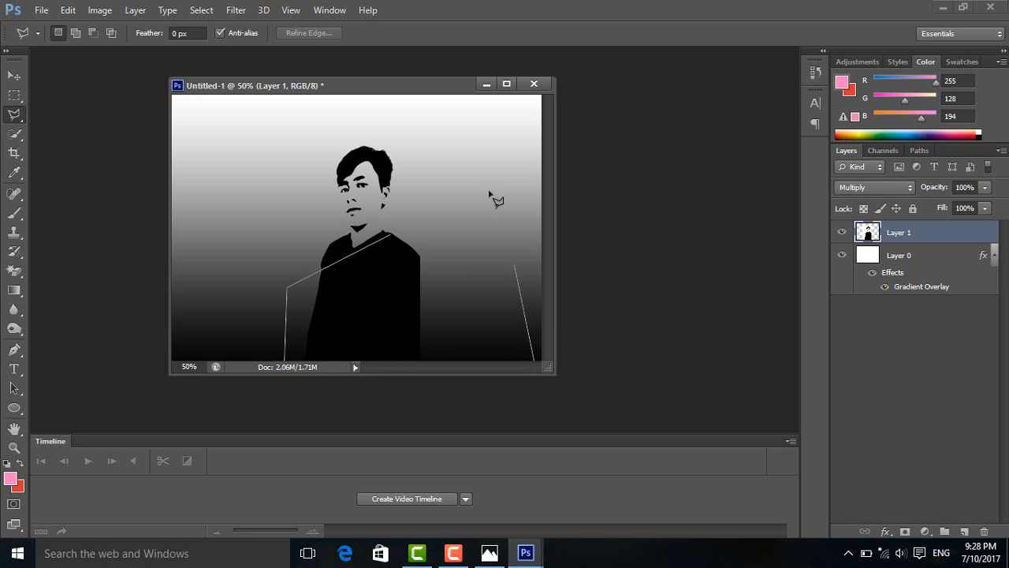
left_click(462, 185)
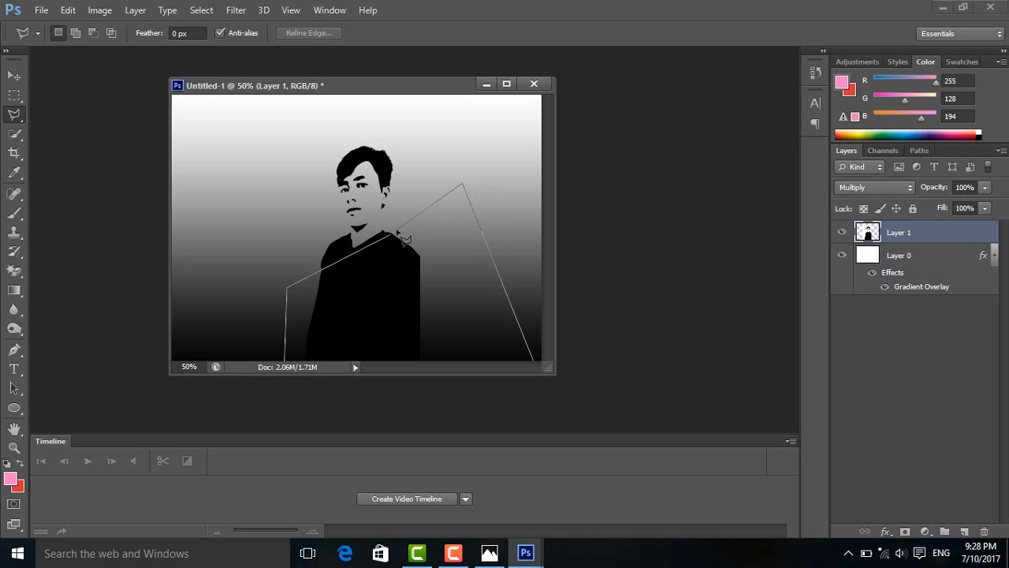
left_click(393, 235)
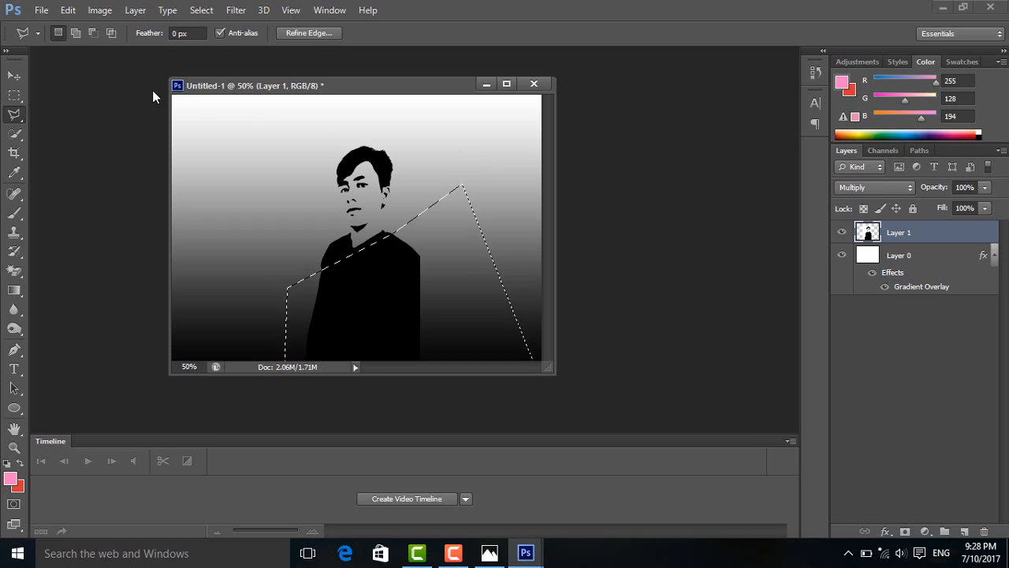
- Erase the portrait's body inside the selection on Layer 1 with the regular Eraser tool
left_click(22, 270)
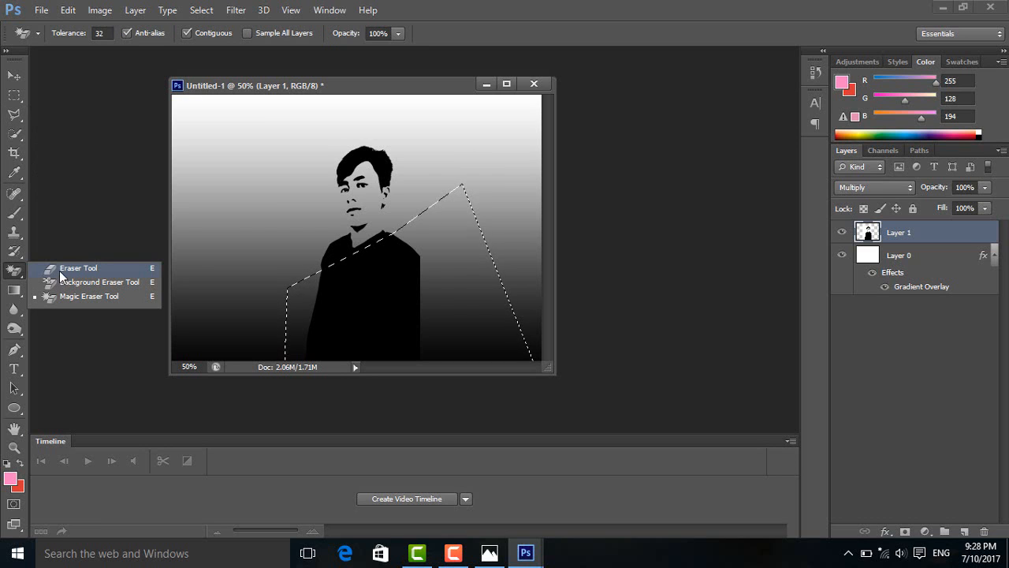
left_click(63, 268)
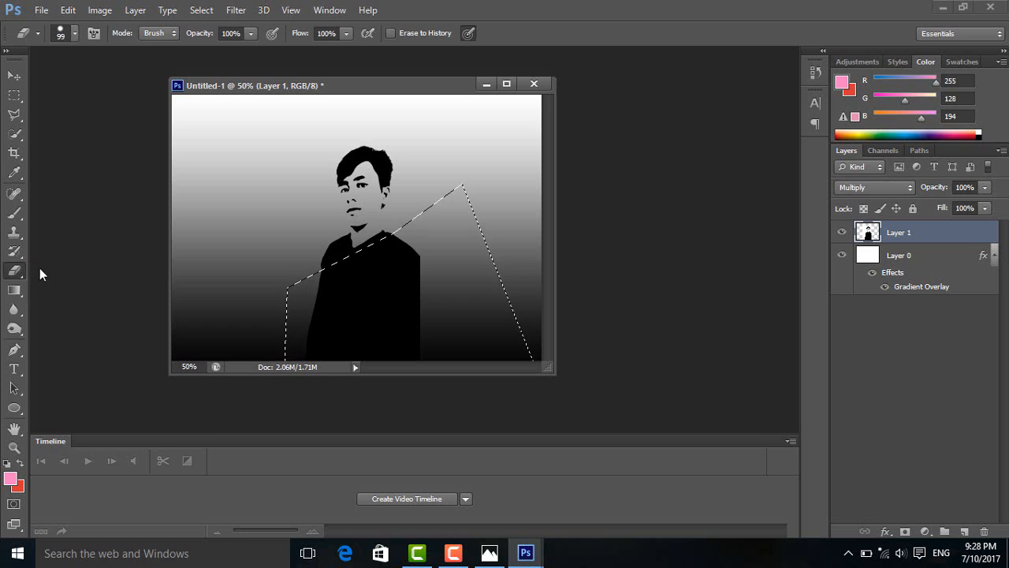
mouse_move(180, 288)
left_mouse_down()
mouse_move(463, 231)
mouse_move(579, 173)
mouse_move(312, 307)
left_mouse_up()
mouse_move(336, 269)
left_mouse_down()
mouse_move(198, 348)
mouse_move(363, 337)
mouse_move(149, 409)
mouse_move(424, 256)
mouse_move(288, 363)
mouse_move(210, 391)
mouse_move(478, 310)
mouse_move(324, 332)
mouse_move(444, 279)
mouse_move(406, 377)
mouse_move(349, 346)
mouse_move(472, 346)
mouse_move(277, 341)
left_mouse_up()
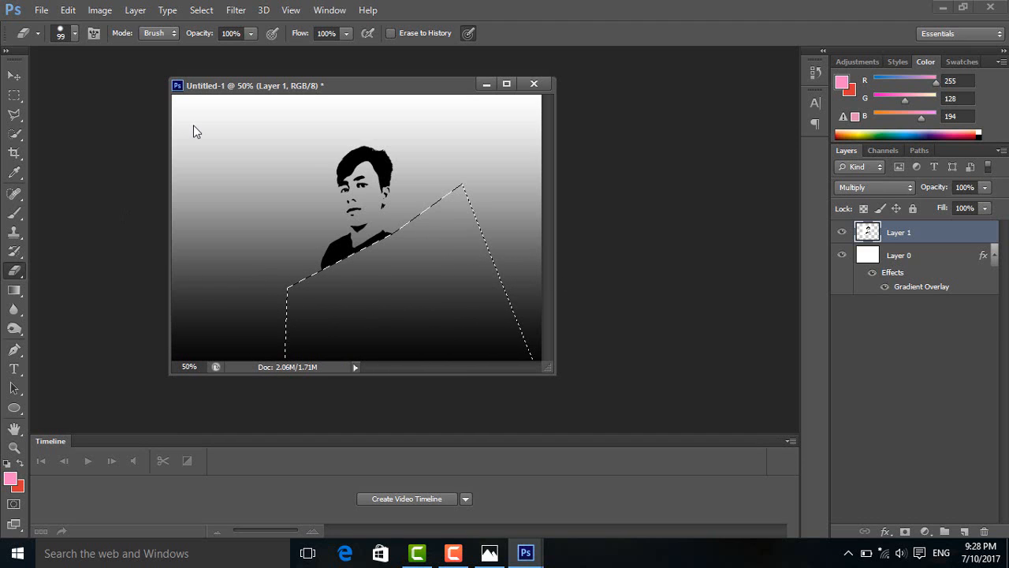
- Clear the lasso selection around the erased body and switch to the Move tool
left_click(14, 115)
left_click(305, 230)
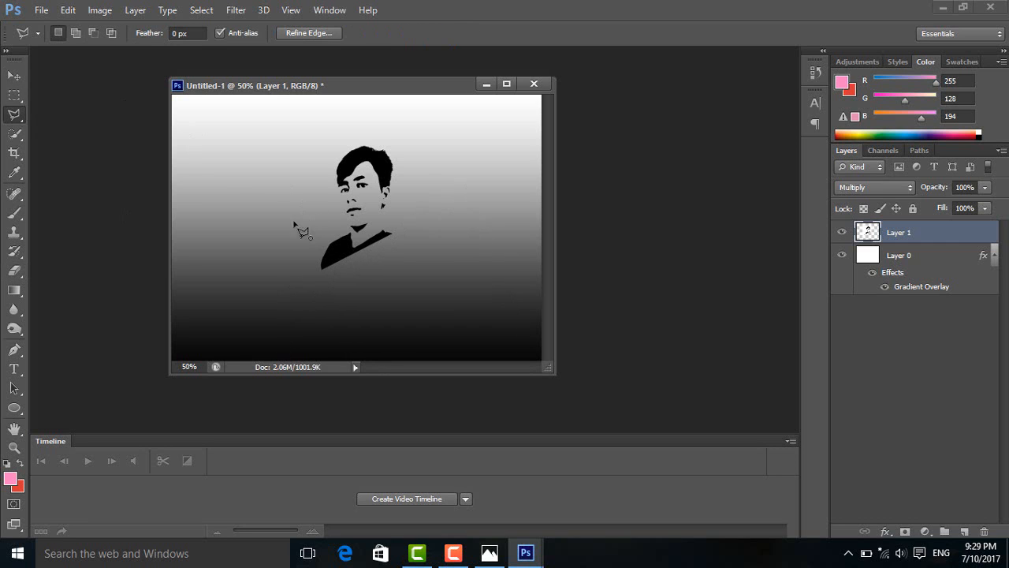
double_click(195, 172)
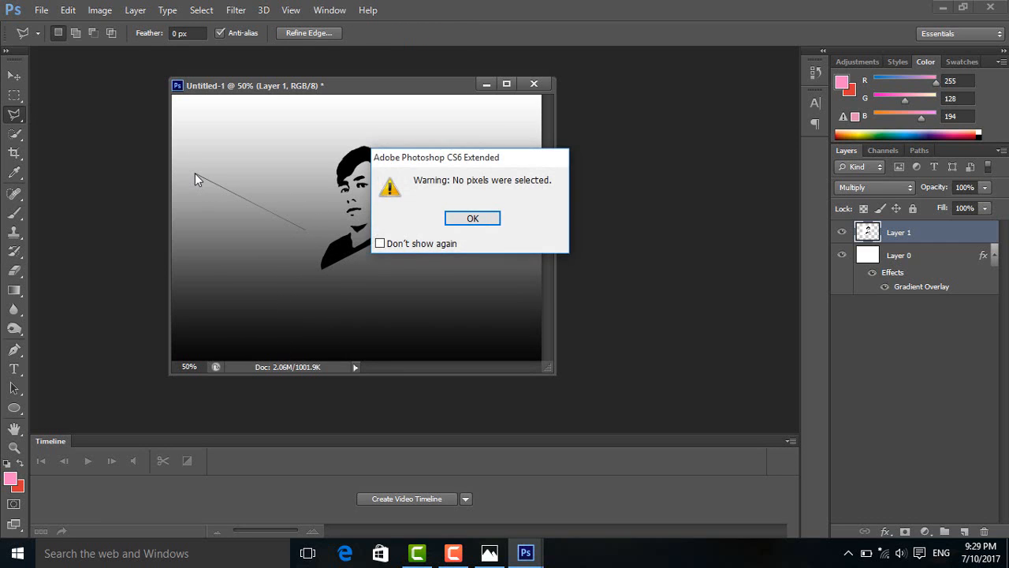
left_click(472, 219)
left_click(14, 76)
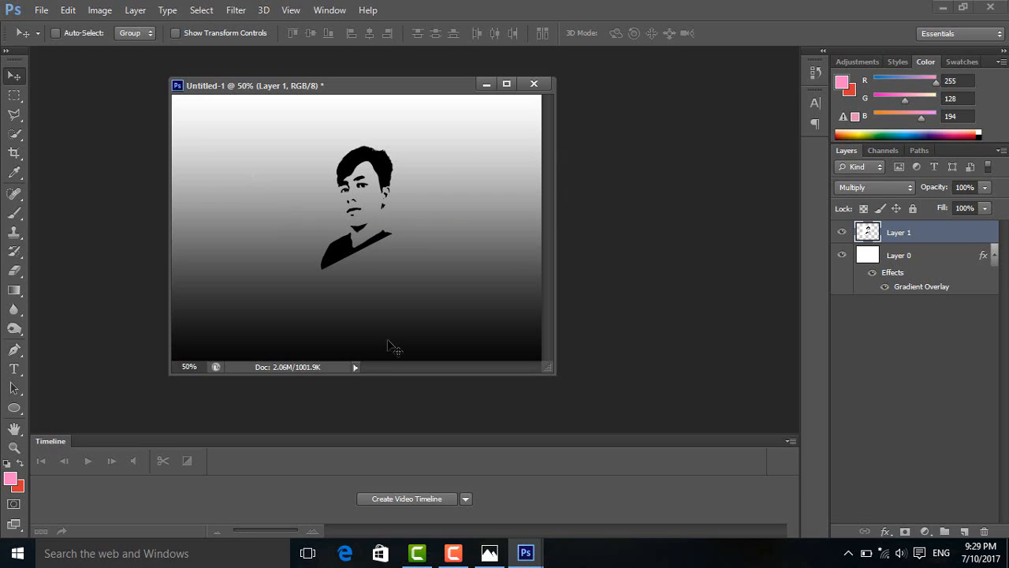
- Add the portrait subject's name in black capitals just below the cropped shoulder, in Franklin Gothic Regular at 72 pt
mouse_move(461, 546)
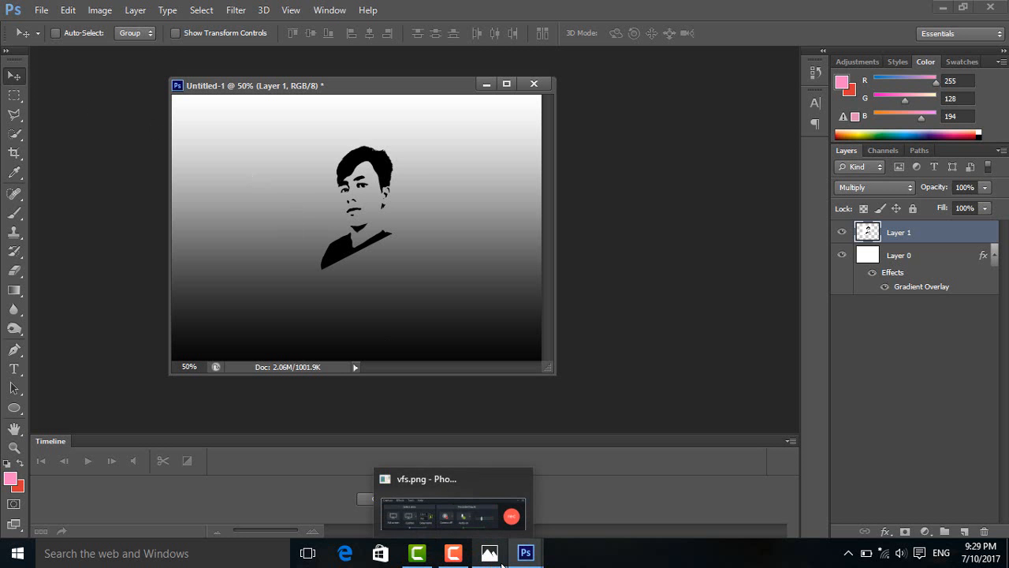
mouse_move(494, 518)
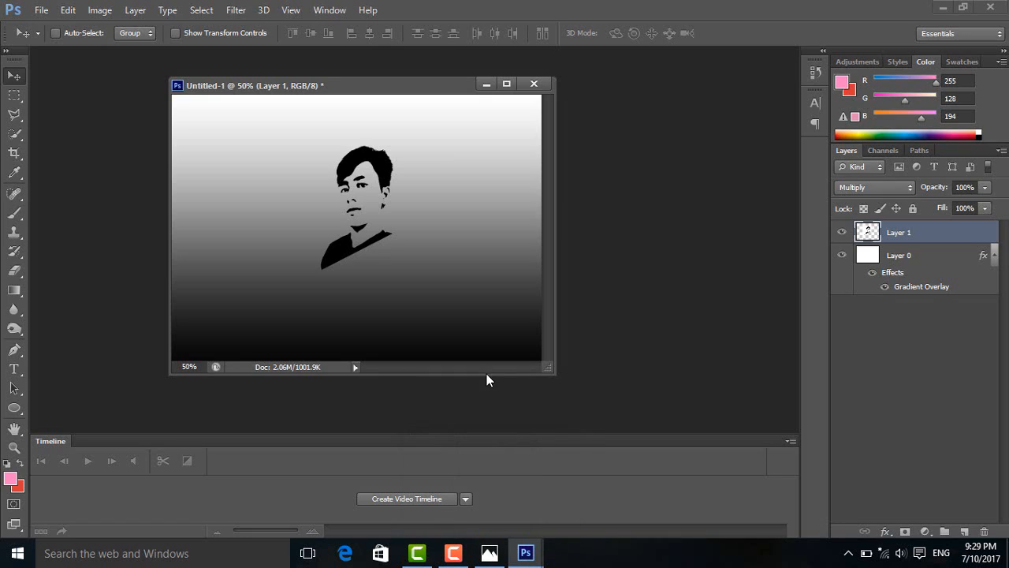
left_click(9, 368)
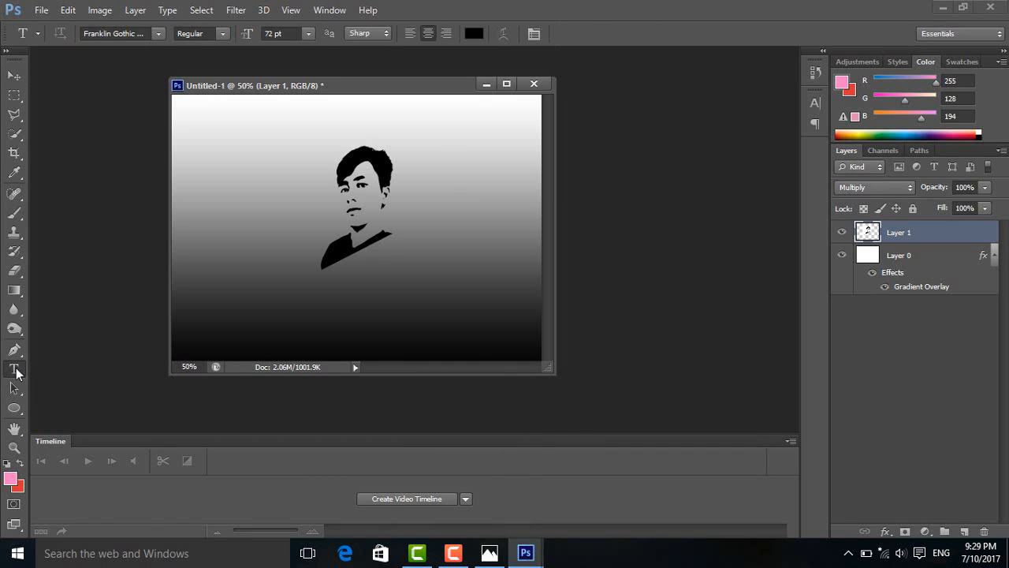
left_click(336, 293)
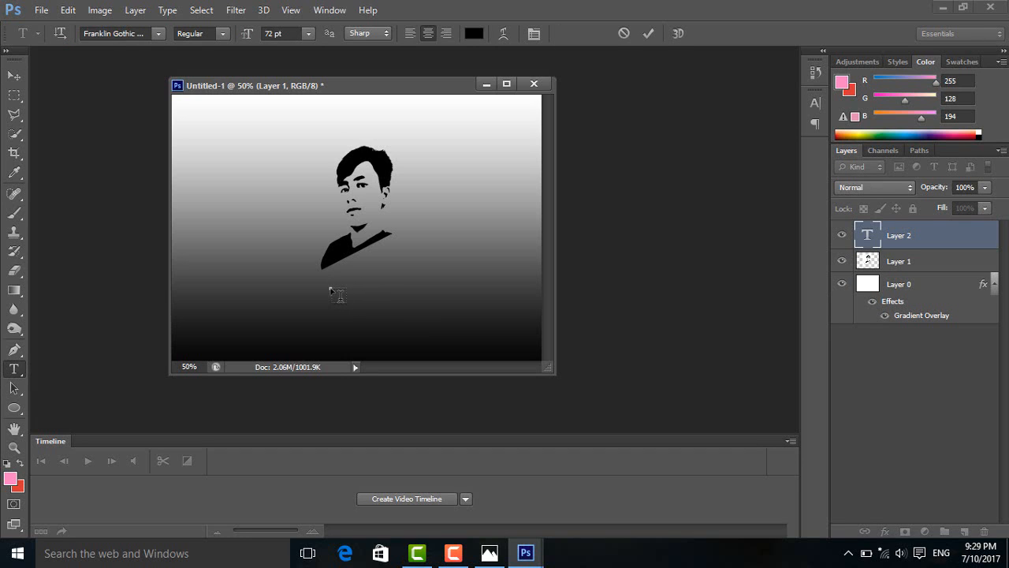
type("I")
key("BackSpace")
type("Iaim")
key("BackSpace")
key("BackSpace")
key("BackSpace")
key("BackSpace")
type("JAM")
key("BackSpace")
type("IMVA")
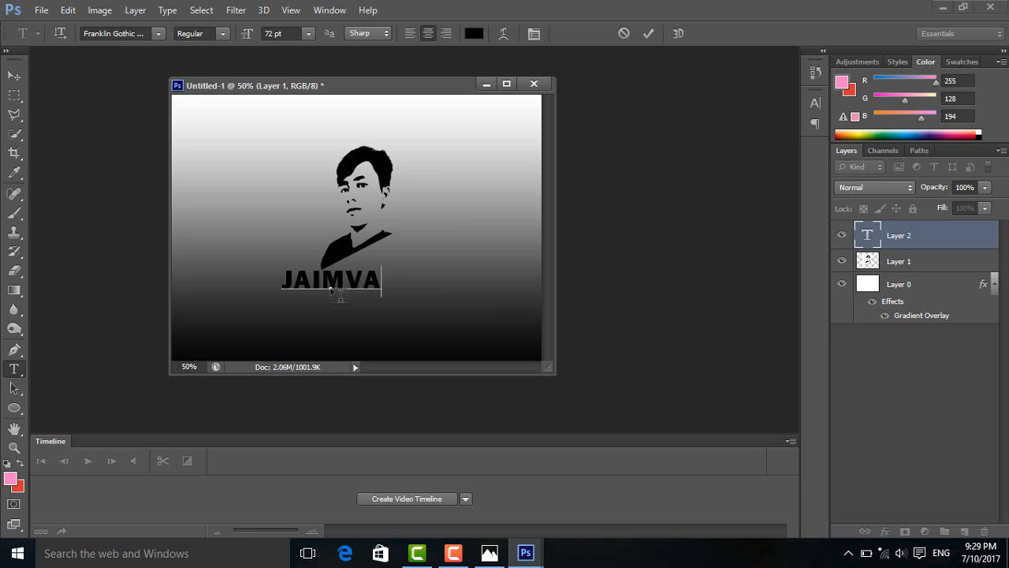
type("J")
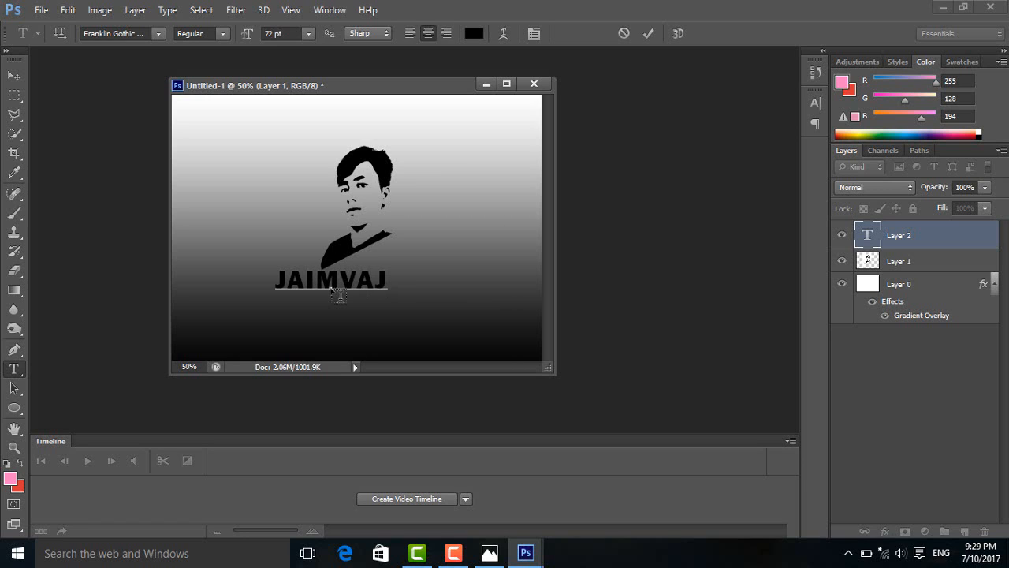
left_click(647, 34)
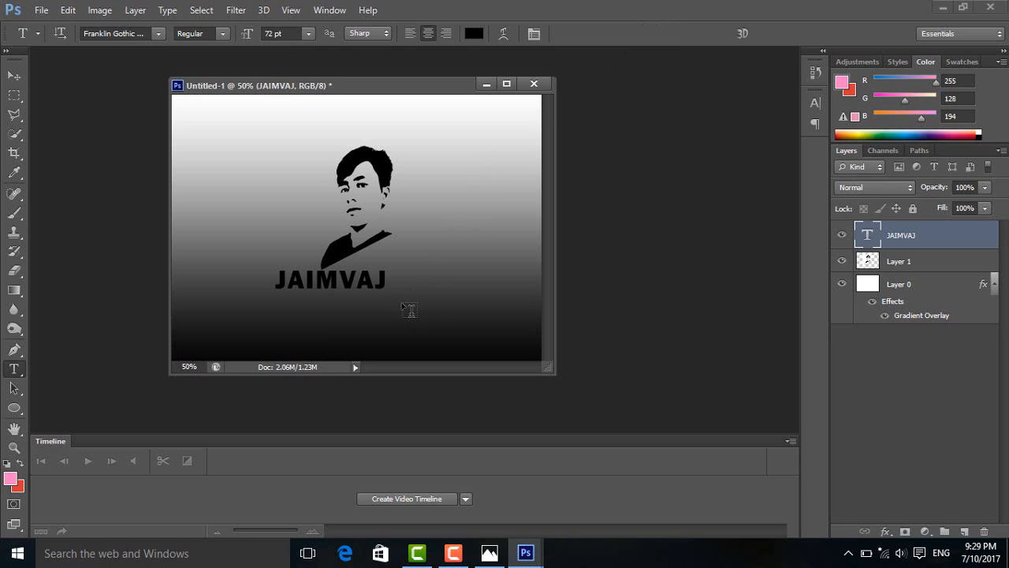
- Rotate the name text to -26.5°, scale it to about 93% width and 74% height, and place it along the diagonal body cut
key("ctrl+t")
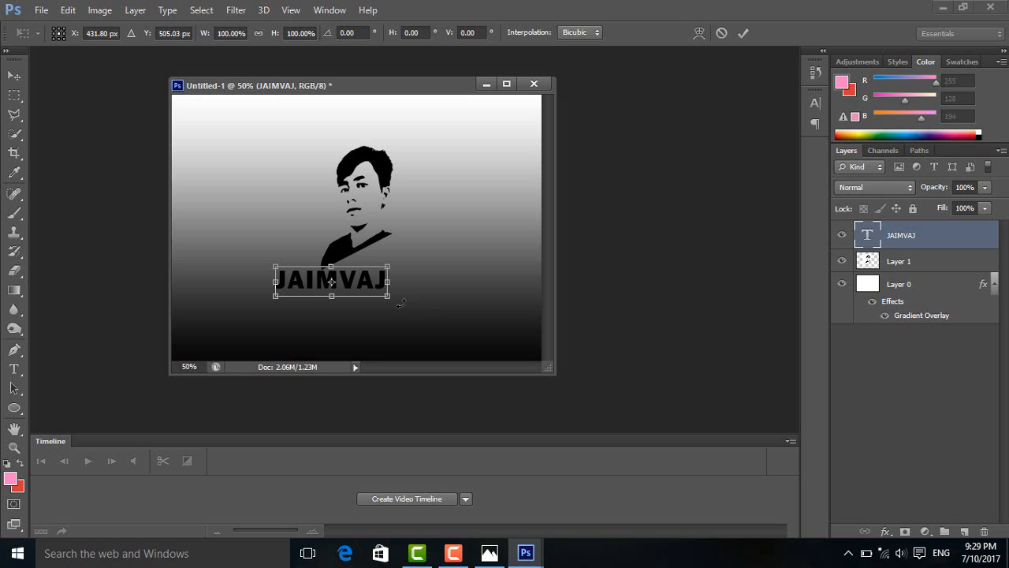
left_click_drag(420, 311, 430, 262)
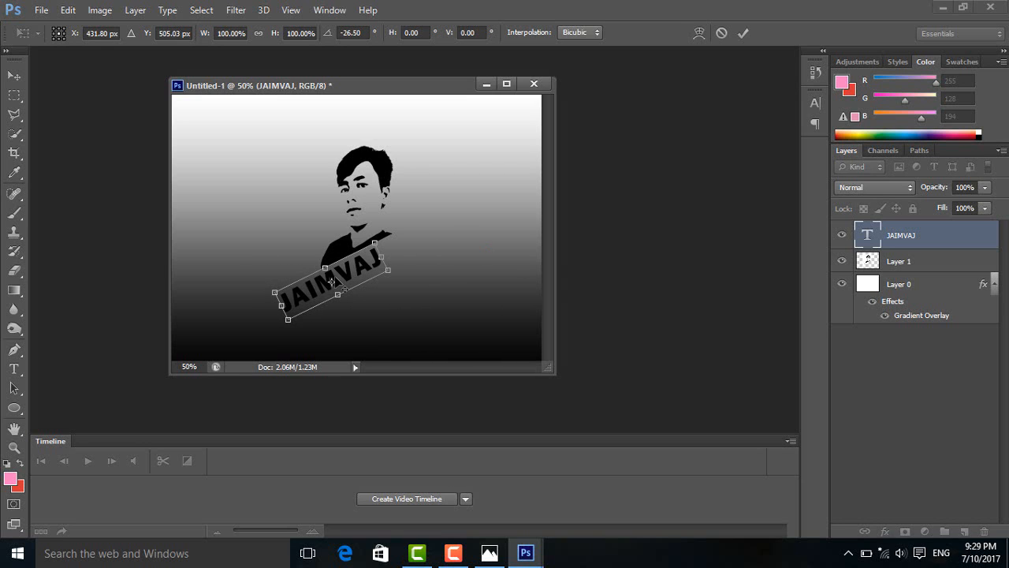
left_click_drag(351, 285, 380, 271)
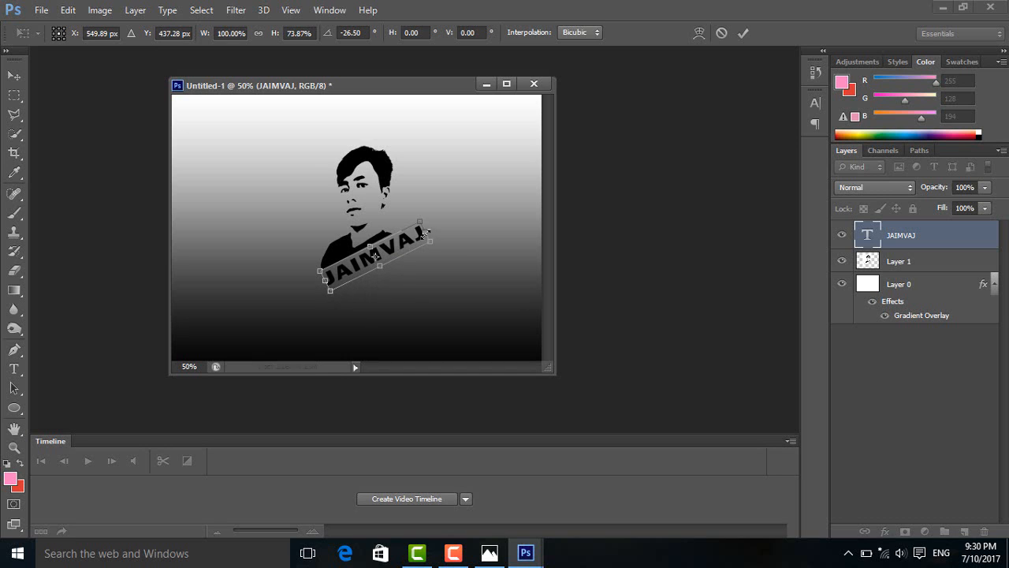
mouse_move(428, 236)
left_mouse_down()
mouse_move(457, 206)
mouse_move(404, 232)
mouse_move(432, 226)
mouse_move(419, 231)
left_mouse_up()
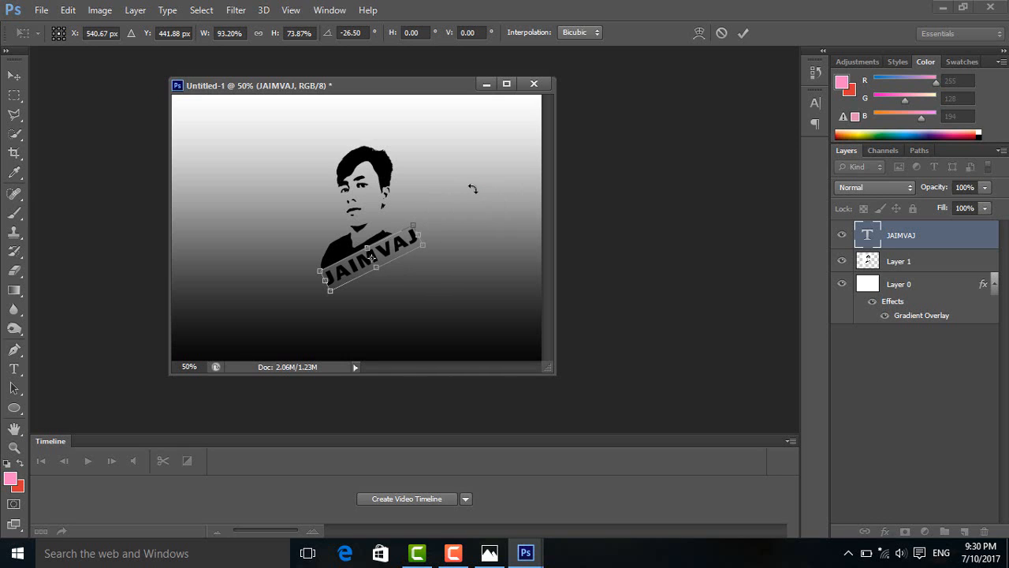
left_click(743, 33)
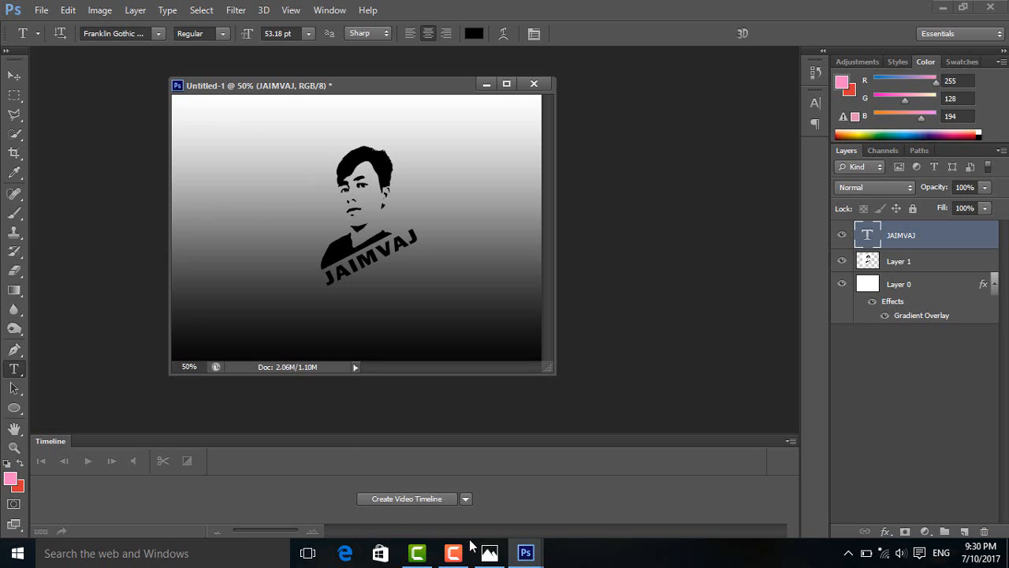
- Switch to Photos to examine the finished logo in vfs.png, and return to Photoshop
mouse_move(489, 553)
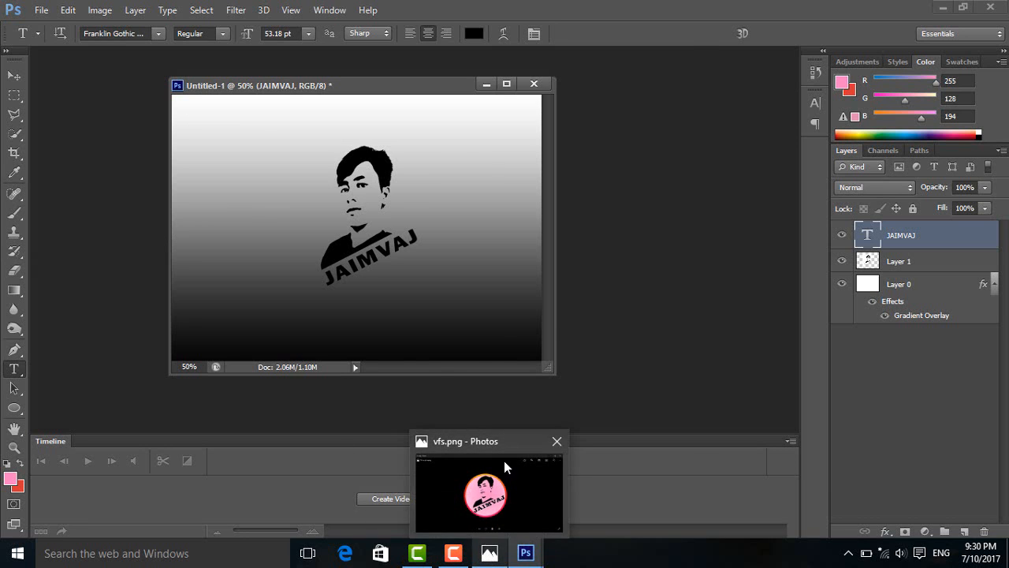
left_click(504, 461)
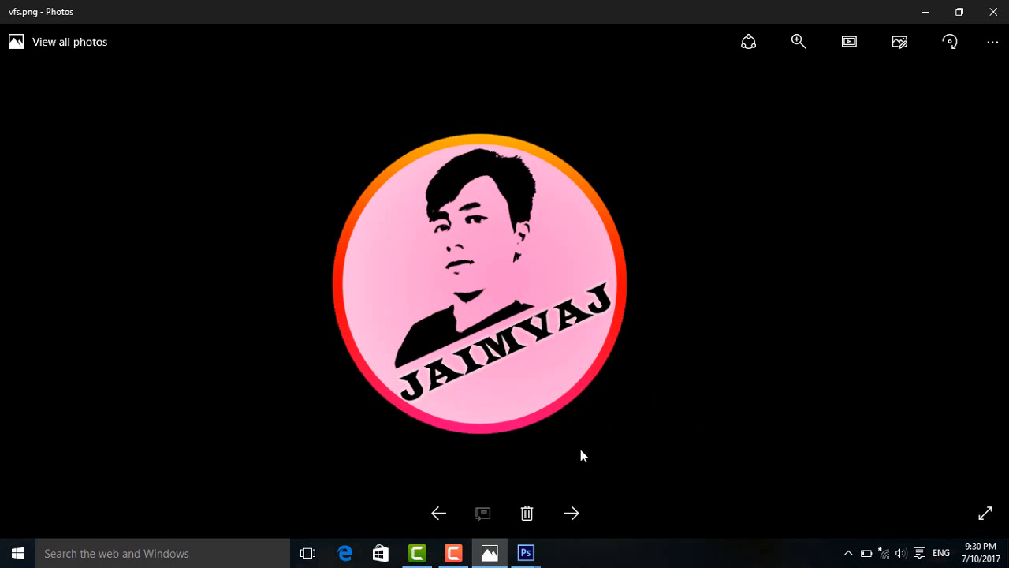
left_click(925, 11)
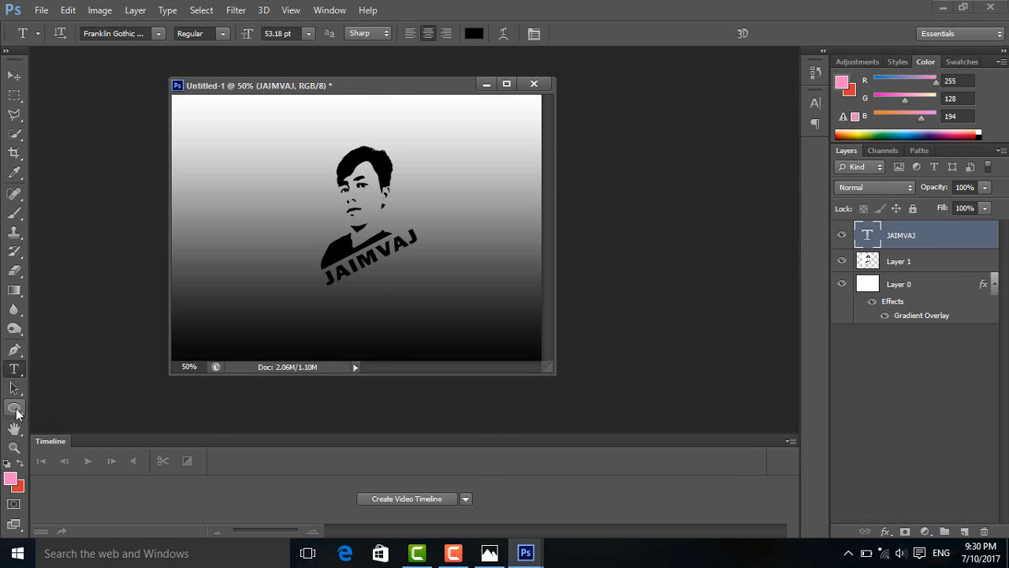
- Draw a pink ellipse of about 424 × 404 px over the portrait and text, and move it so it covers both
left_click(15, 410)
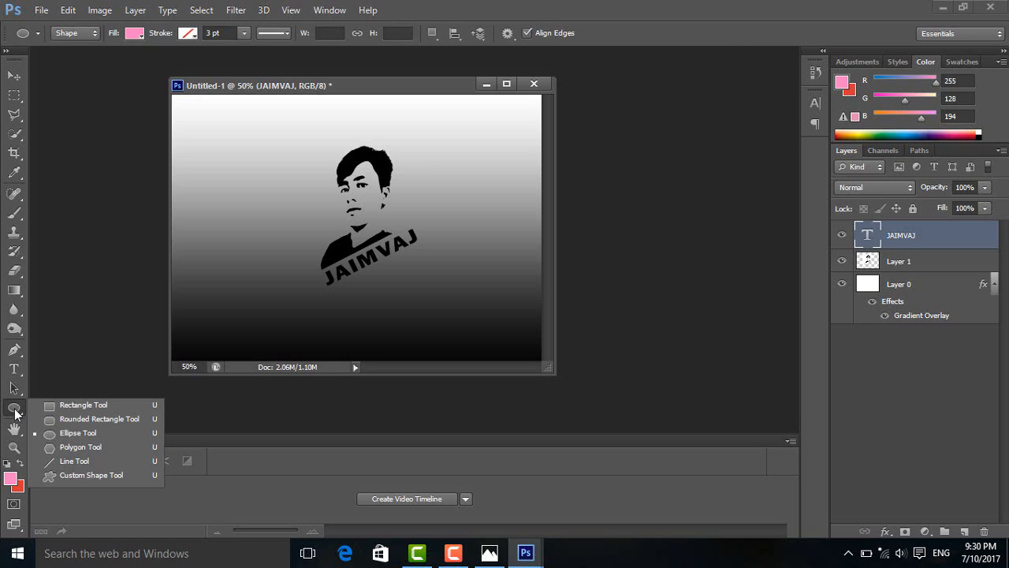
left_click(55, 435)
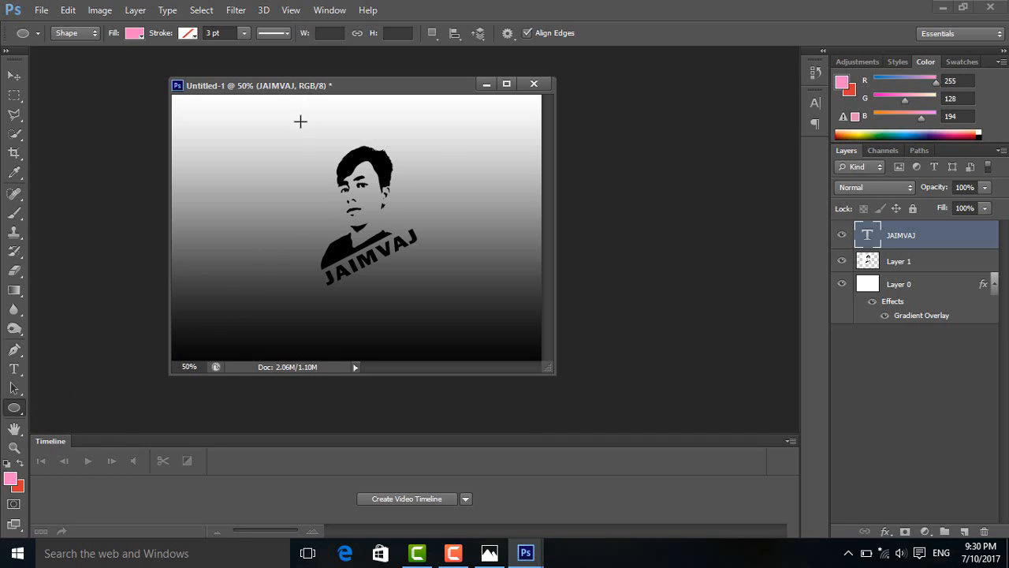
left_click_drag(302, 150, 458, 299)
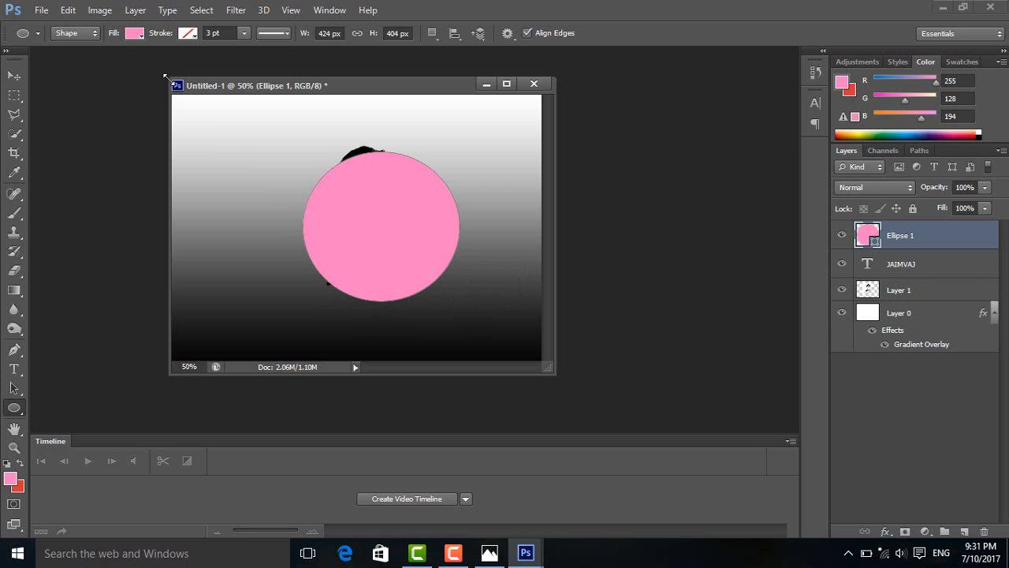
left_click(16, 75)
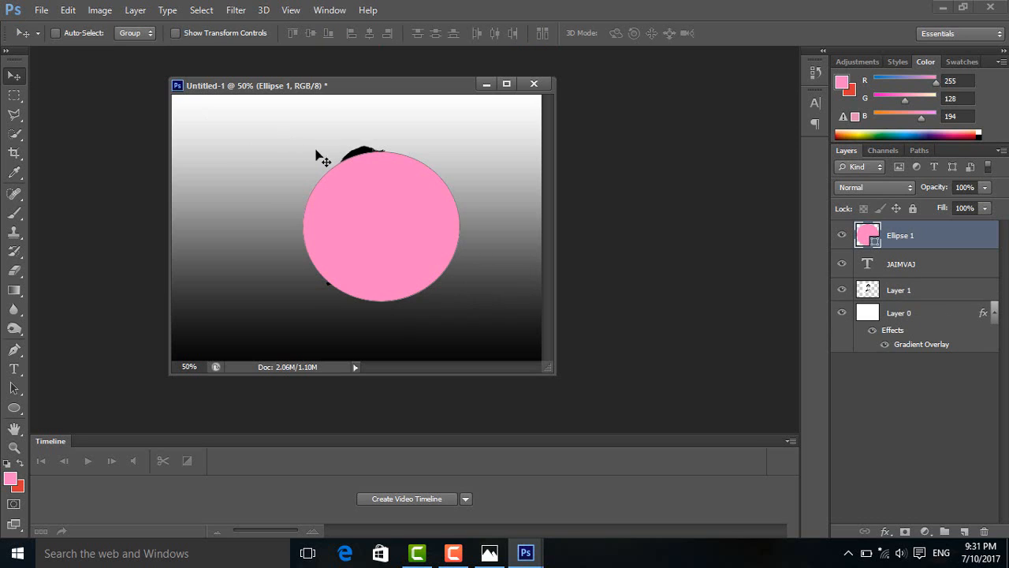
left_click_drag(422, 222, 403, 213)
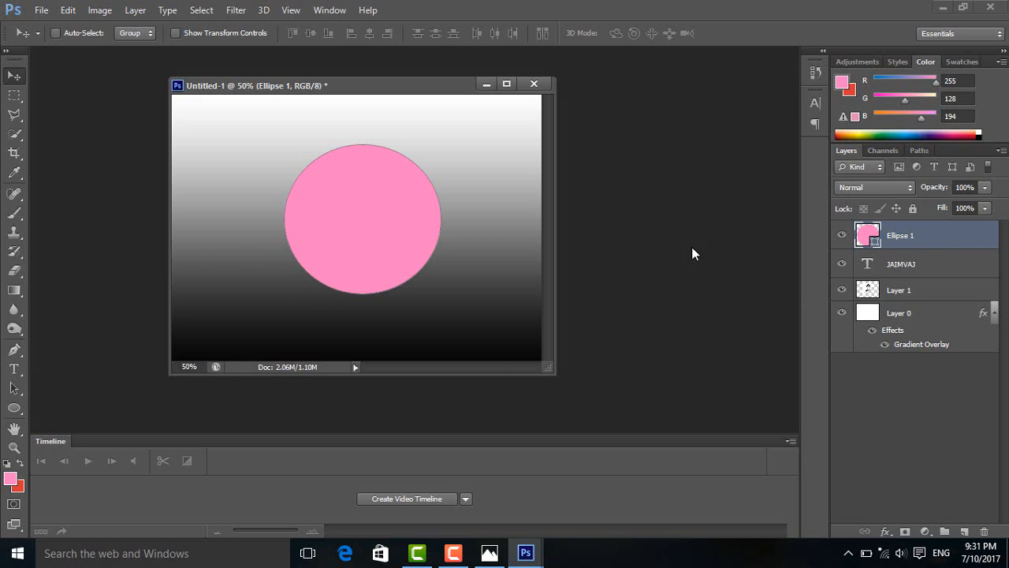
- Remove the ellipse's fill and give it a black stroke of about 13.6 pt
left_click(14, 410)
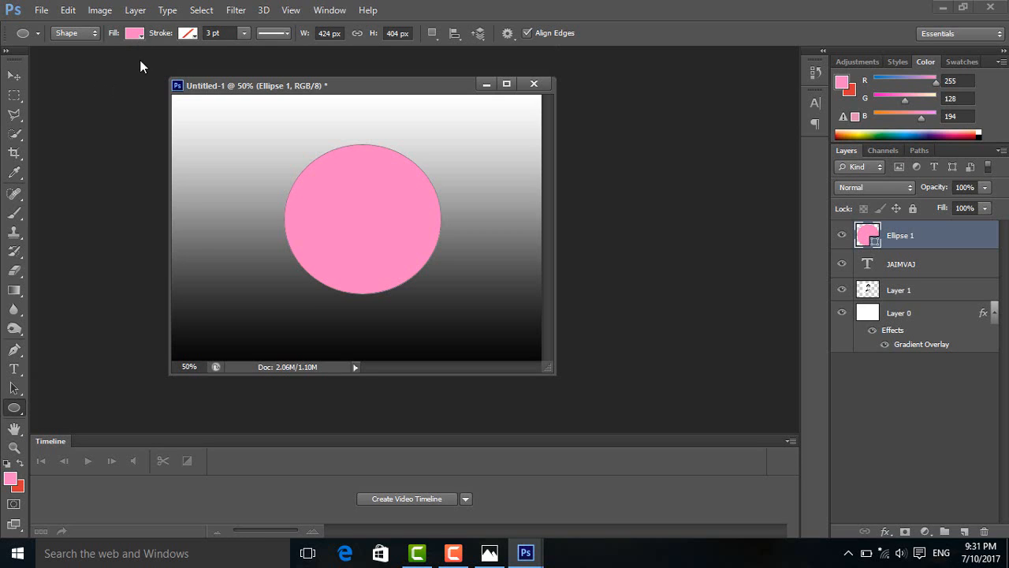
left_click(135, 33)
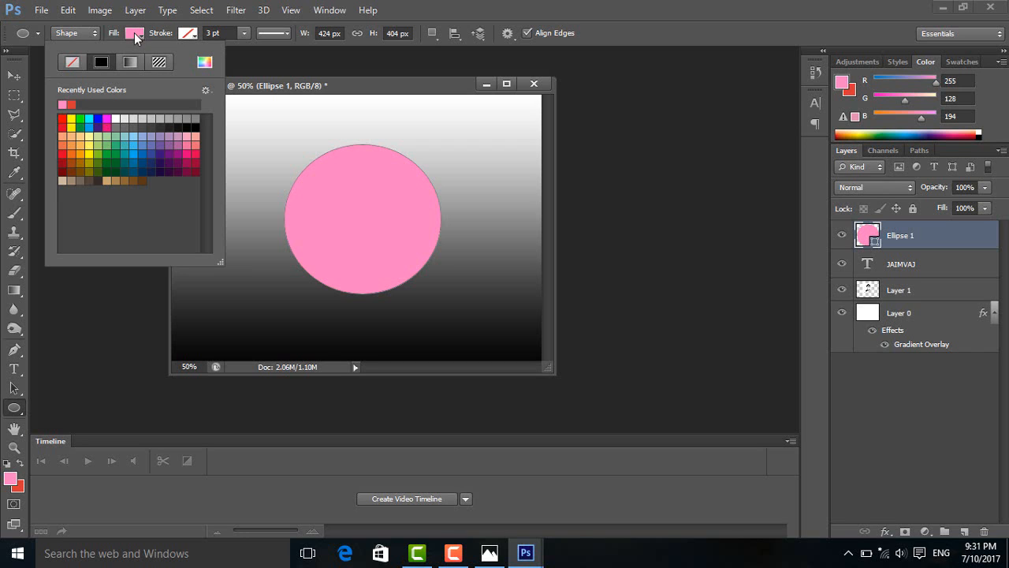
left_click(71, 63)
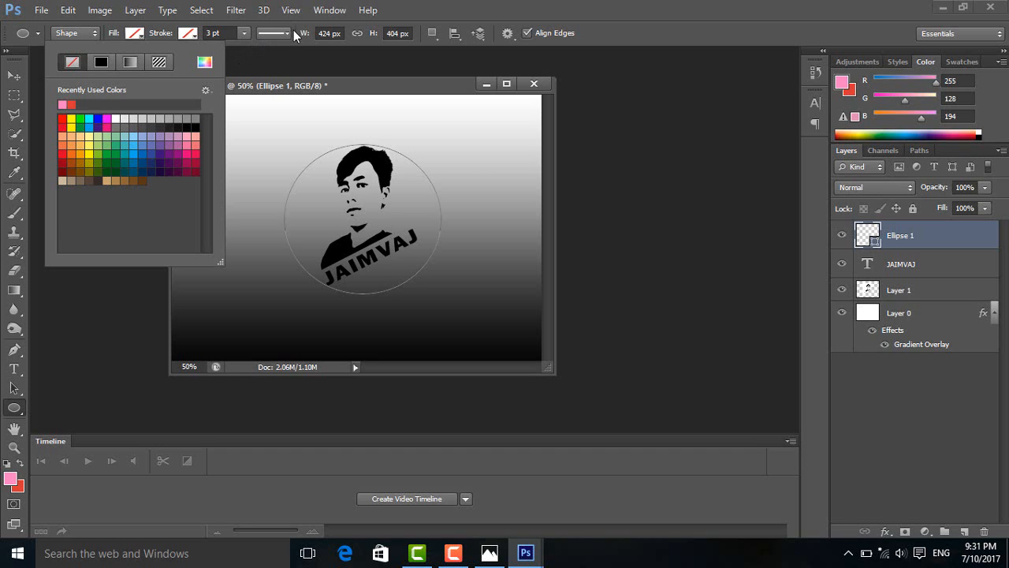
left_click(243, 34)
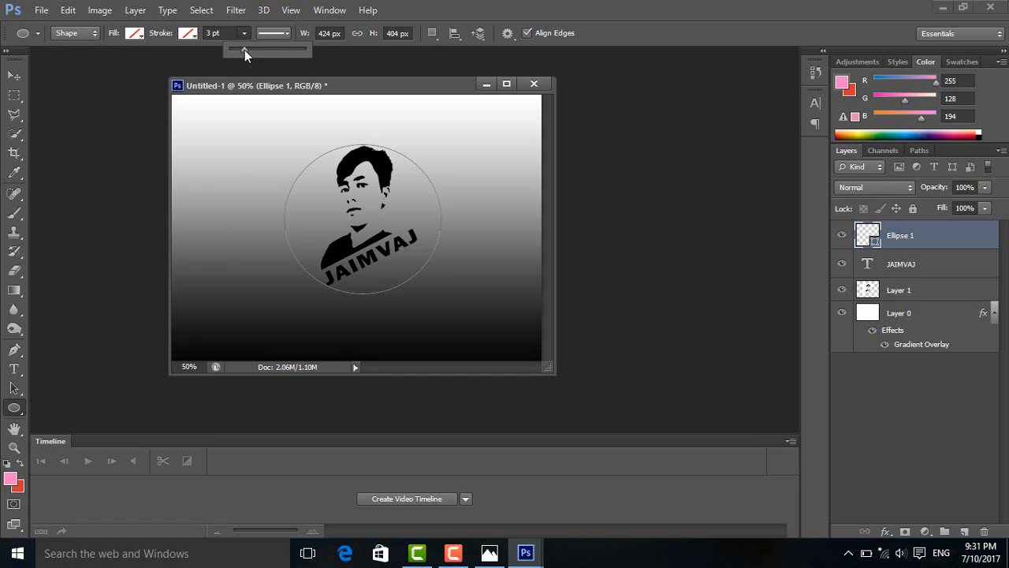
left_click_drag(244, 50, 258, 51)
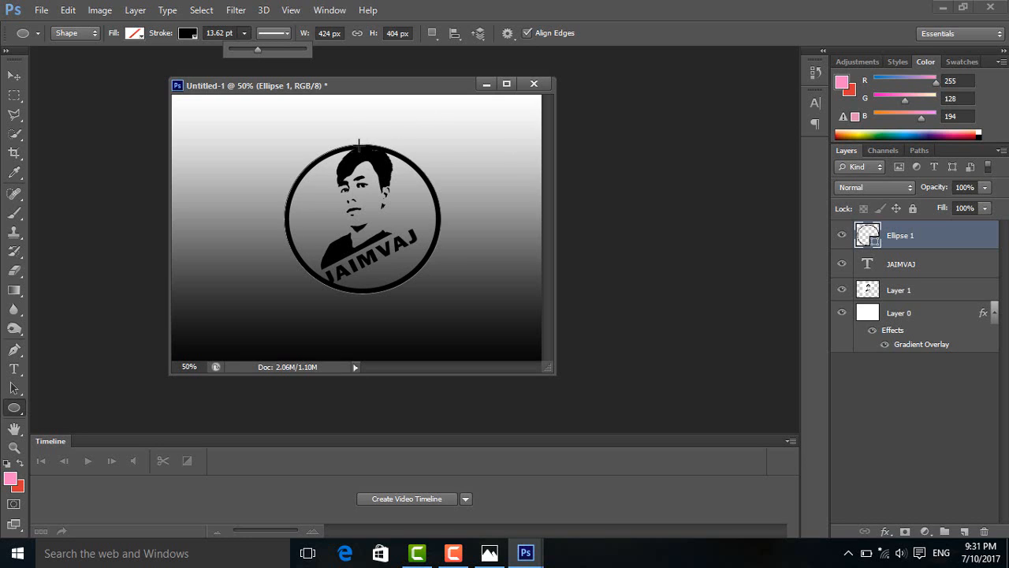
left_click(416, 103)
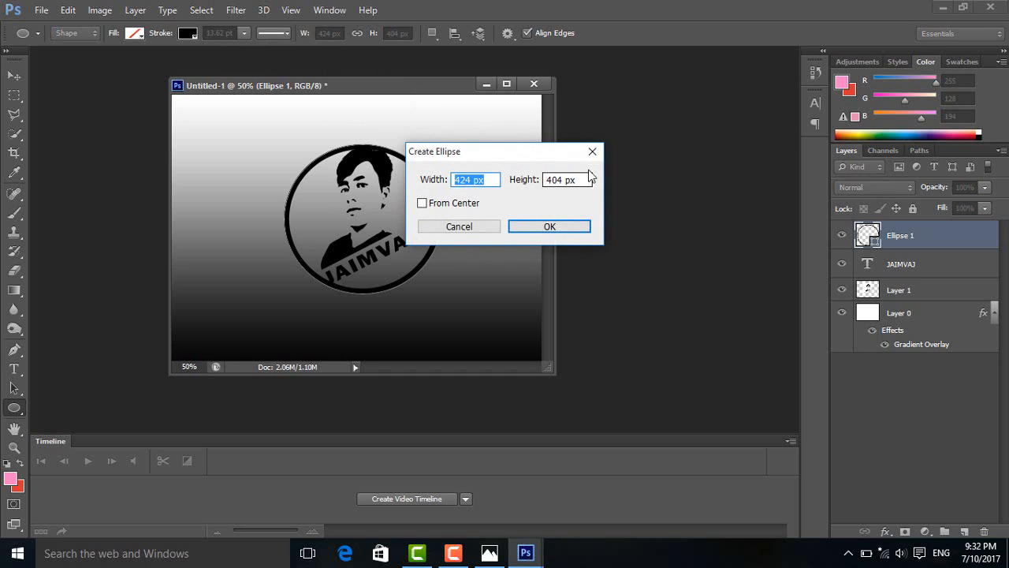
left_click(592, 152)
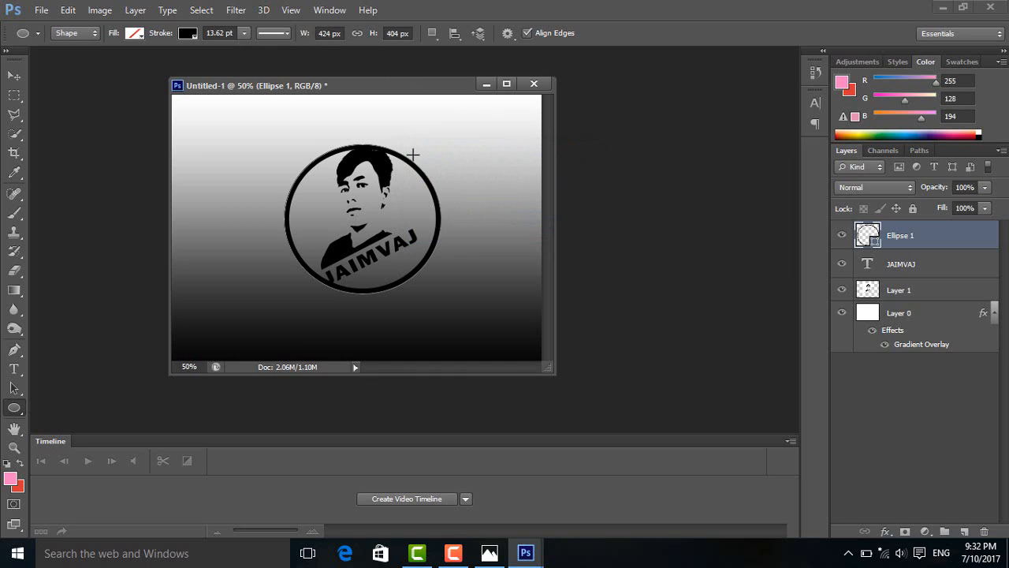
- Stretch the ring upward to about 105% height so its upper edge clears the portrait's hair
key("ctrl+t")
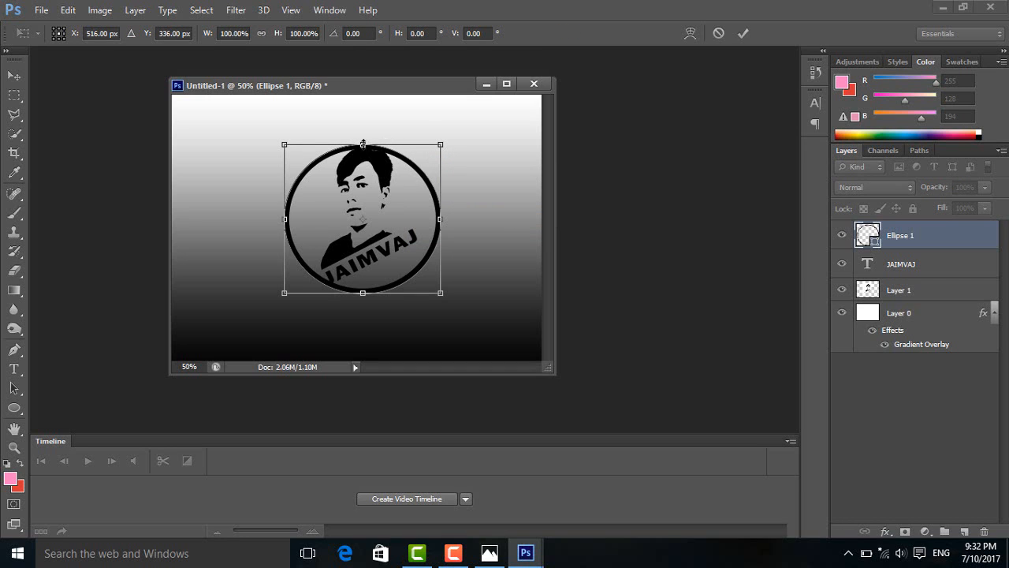
left_click_drag(362, 147, 362, 138)
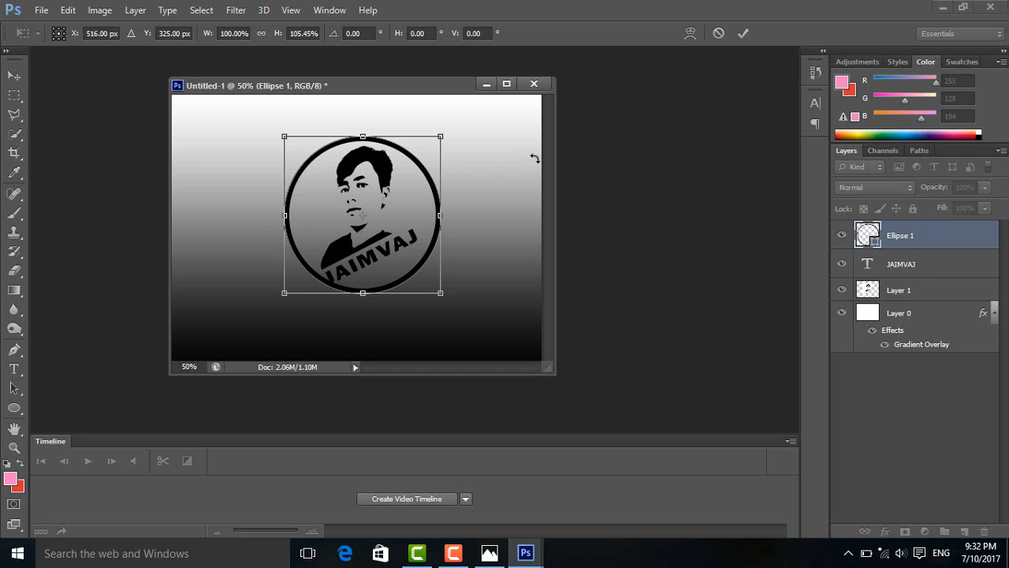
left_click(743, 35)
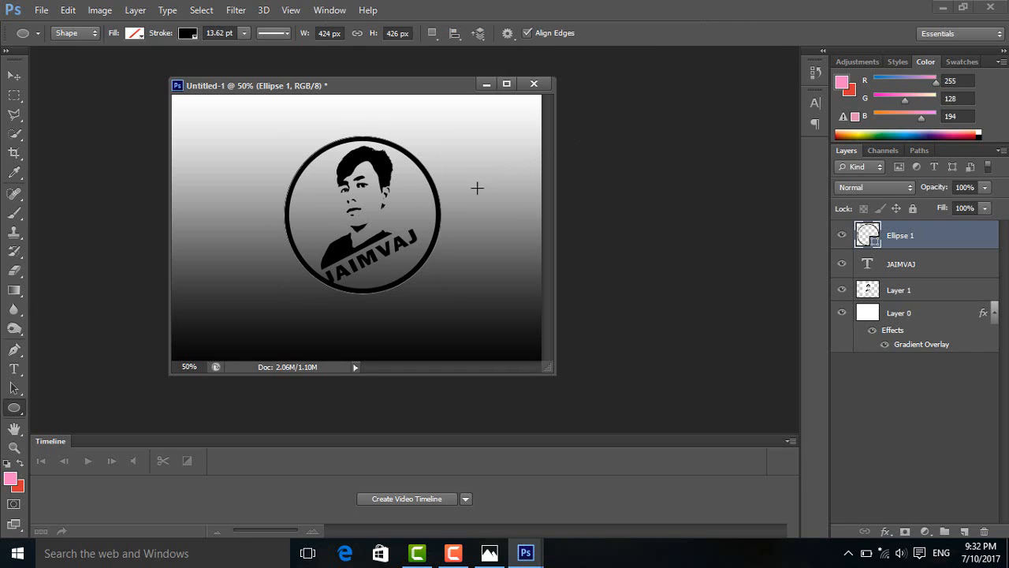
- Nudge the name text layer slightly right and up so it sits inside the ring, clear of its edge
left_click(949, 266)
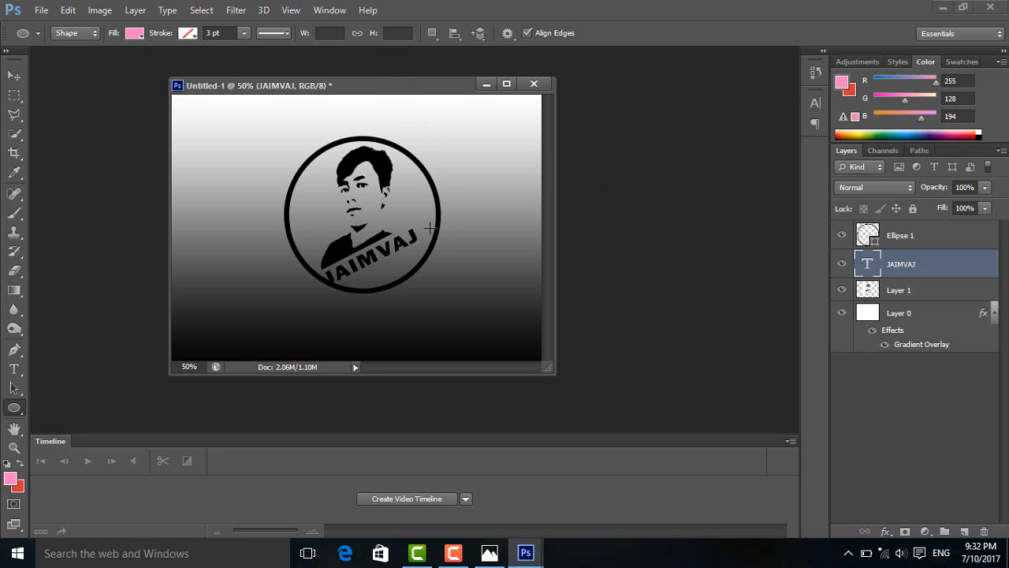
left_click(13, 75)
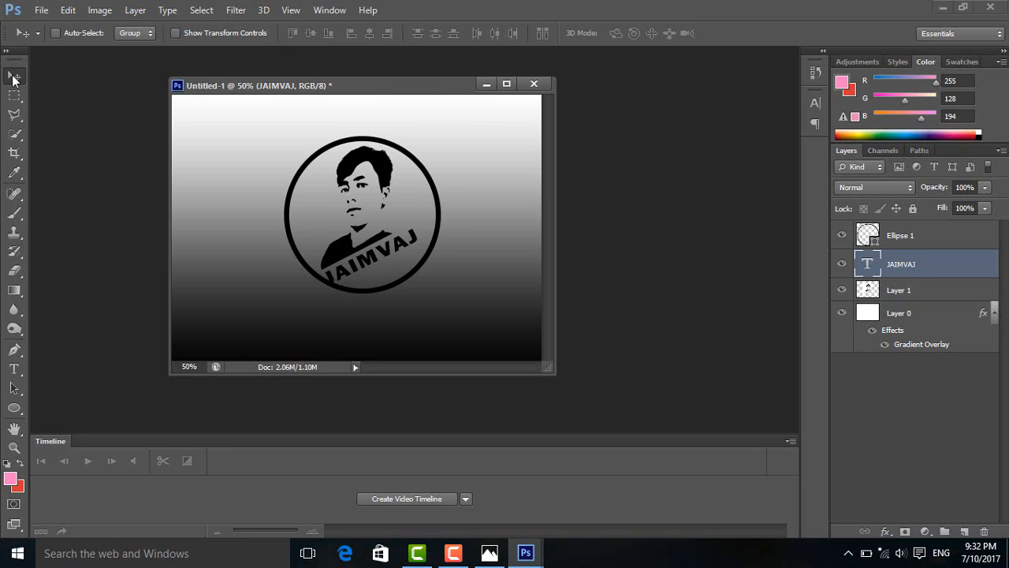
key("Right")
key("Right")
key("Right")
key("Right")
key("Right")
key("Right")
key("Right")
key("Right")
key("Right")
key("Right")
key("Right")
key("Right")
key("Right")
key("Right")
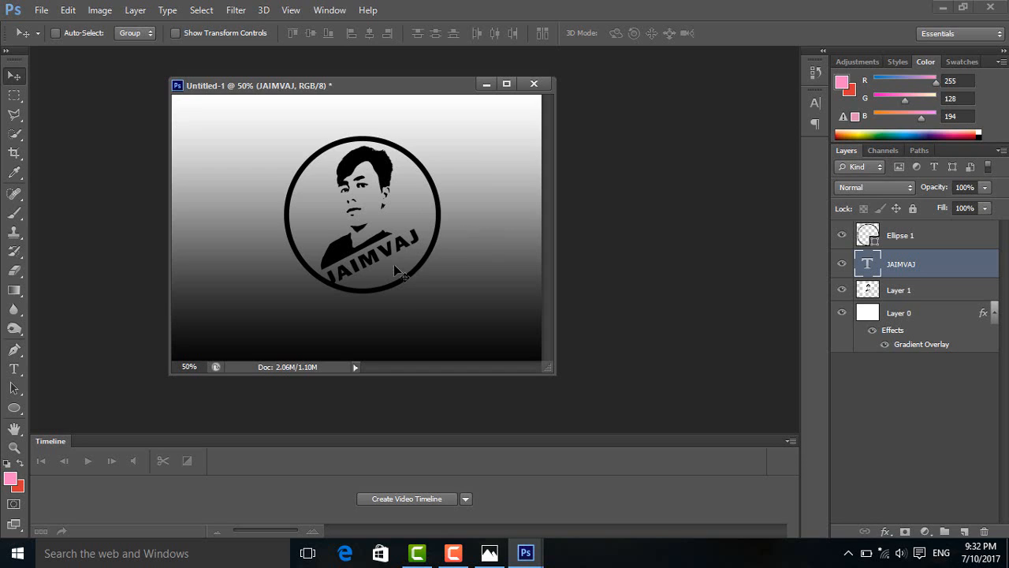
key("Up")
key("Up")
key("Up")
key("Up")
key("Up")
key("Up")
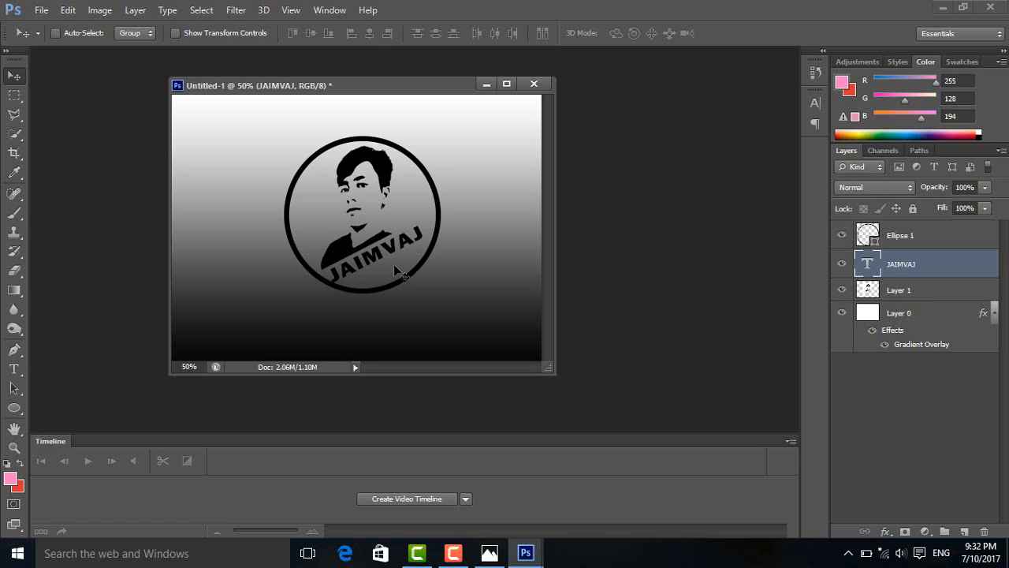
key("Right")
key("Right")
key("Right")
key("Right")
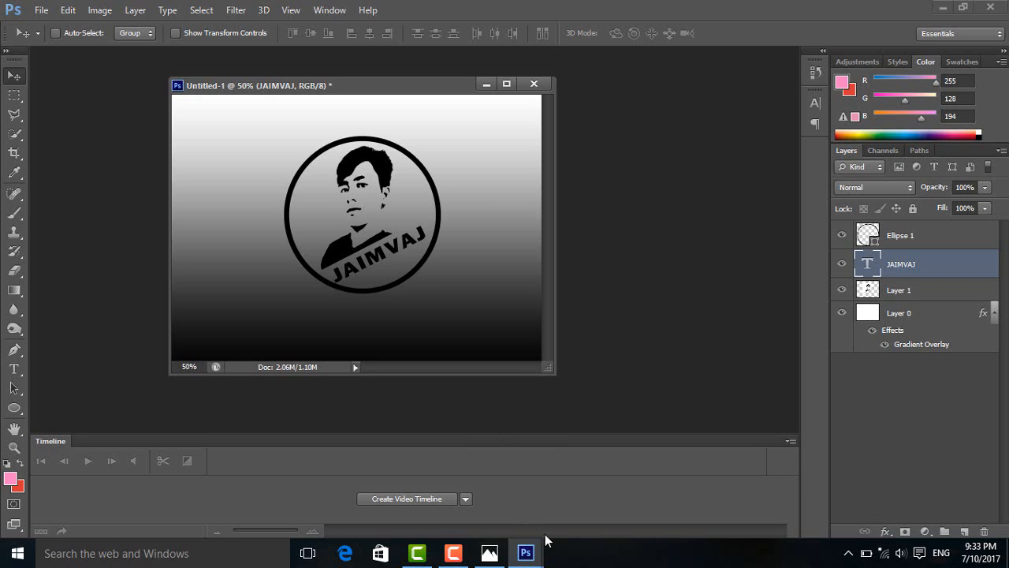
- Switch to Photos to examine the finished logo in vfs.png, and return to the Photoshop document
mouse_move(488, 554)
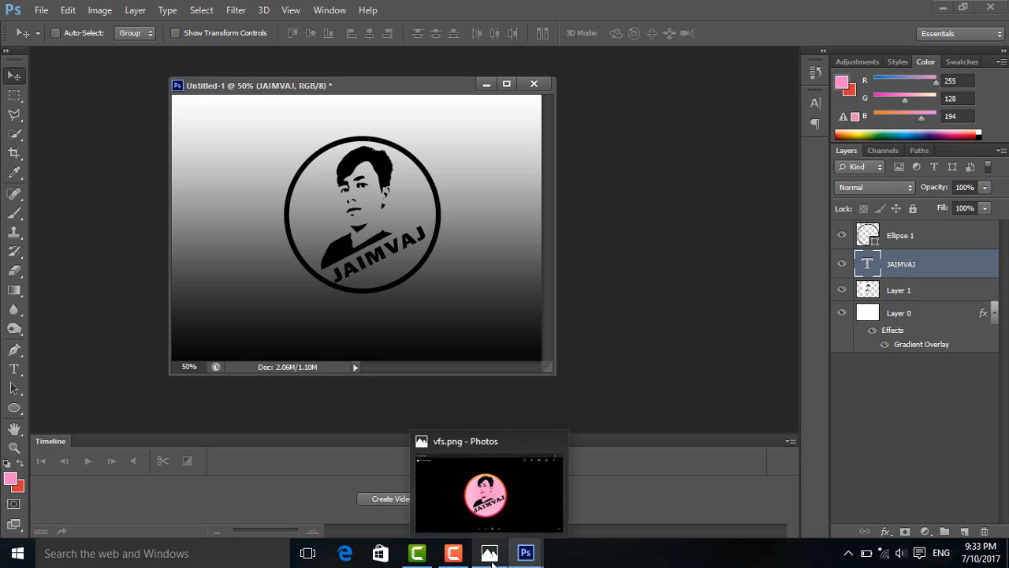
mouse_move(473, 493)
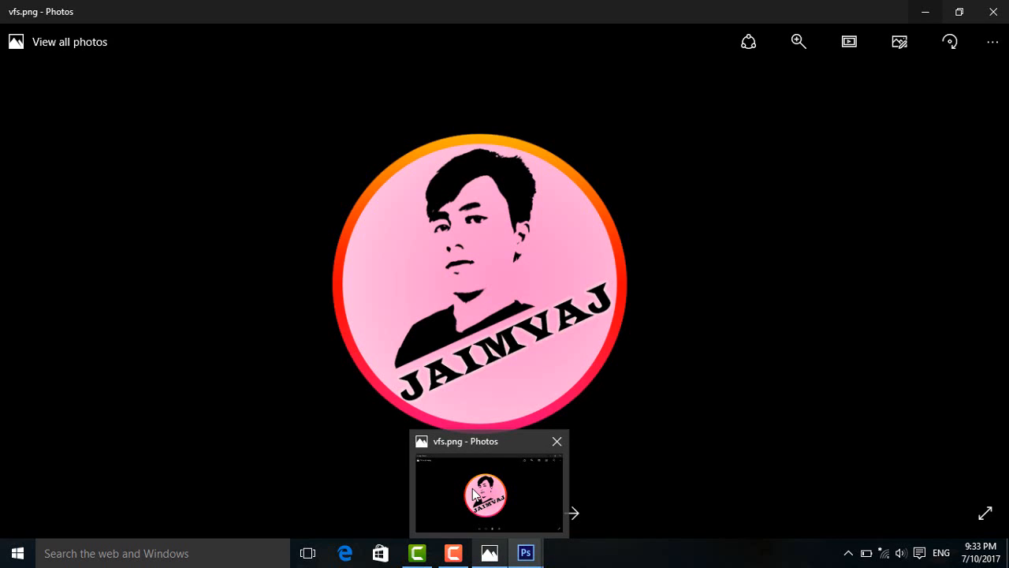
left_click(473, 494)
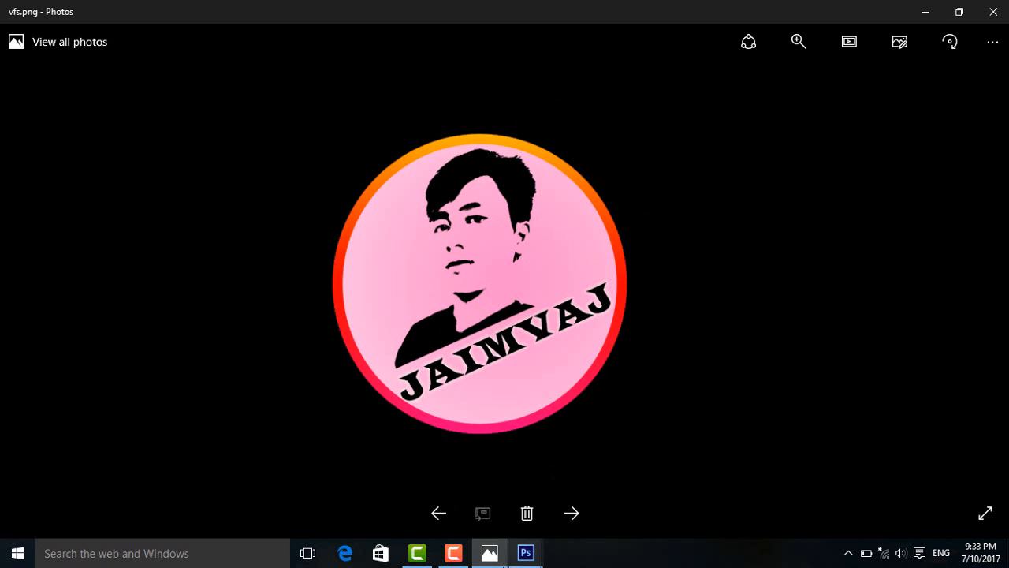
mouse_move(521, 560)
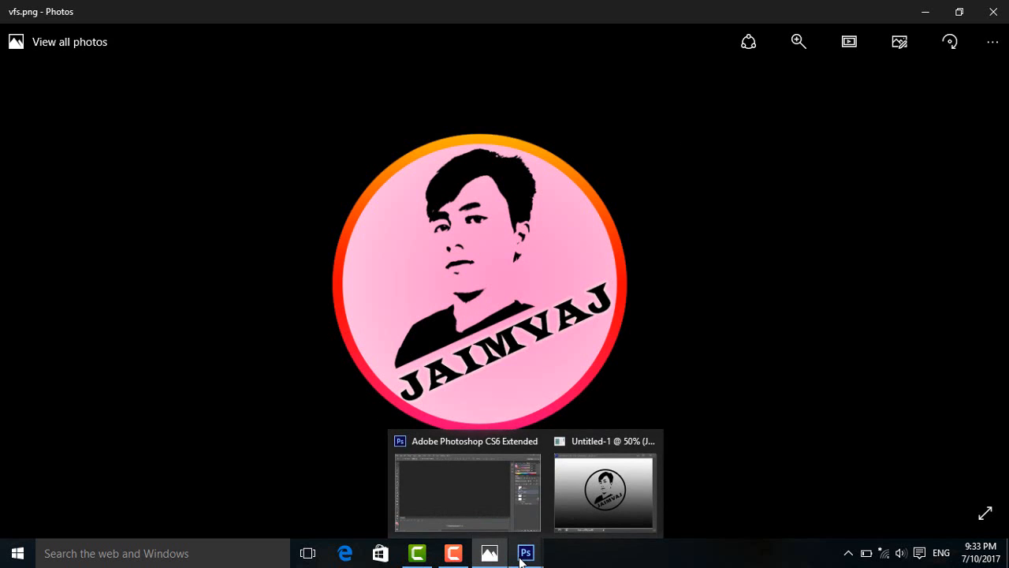
left_click(636, 466)
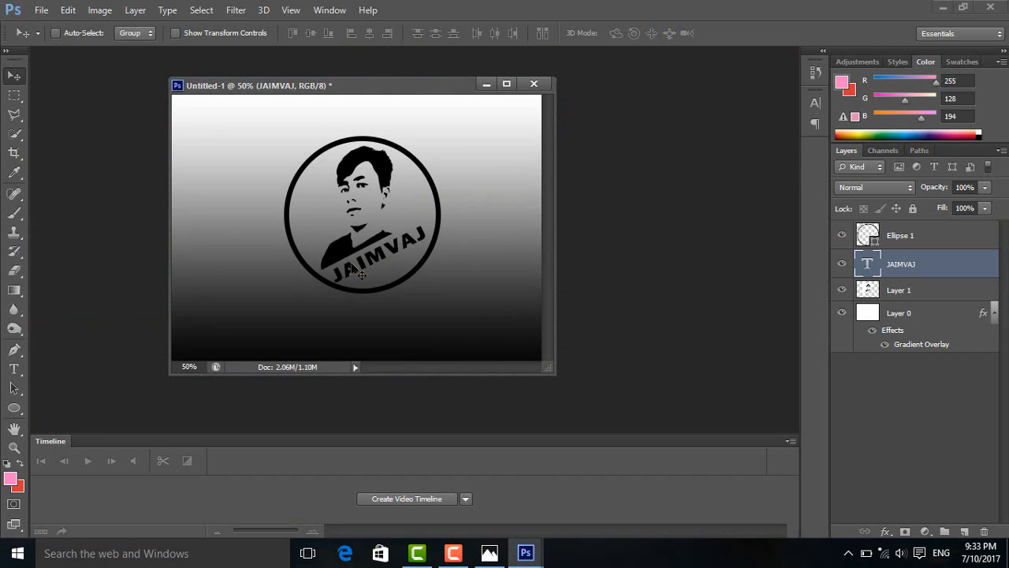
- Select all four layers, from the ellipse down to Layer 0, and convert them to a single smart object
left_click(960, 238)
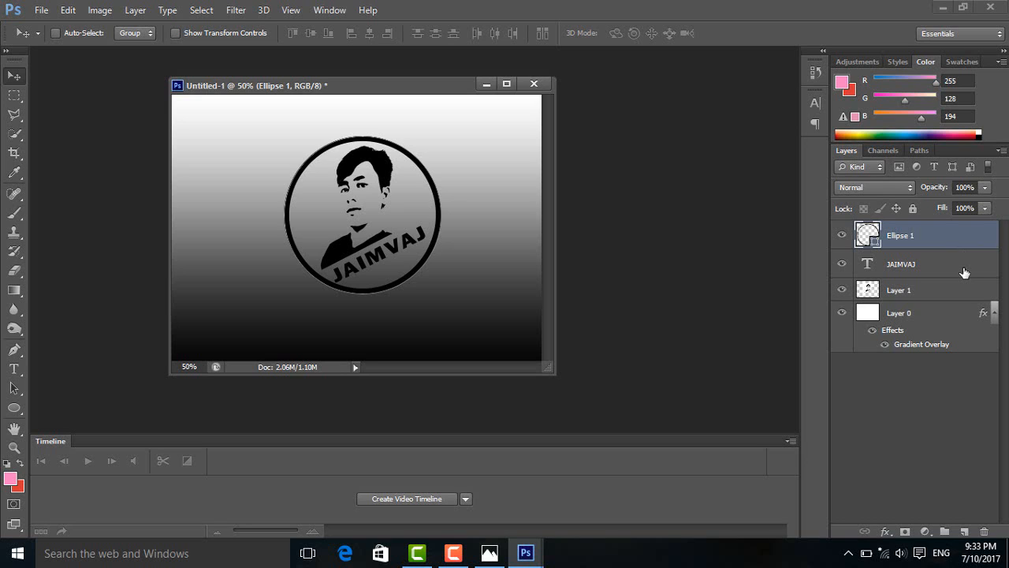
left_click(935, 315, "shift")
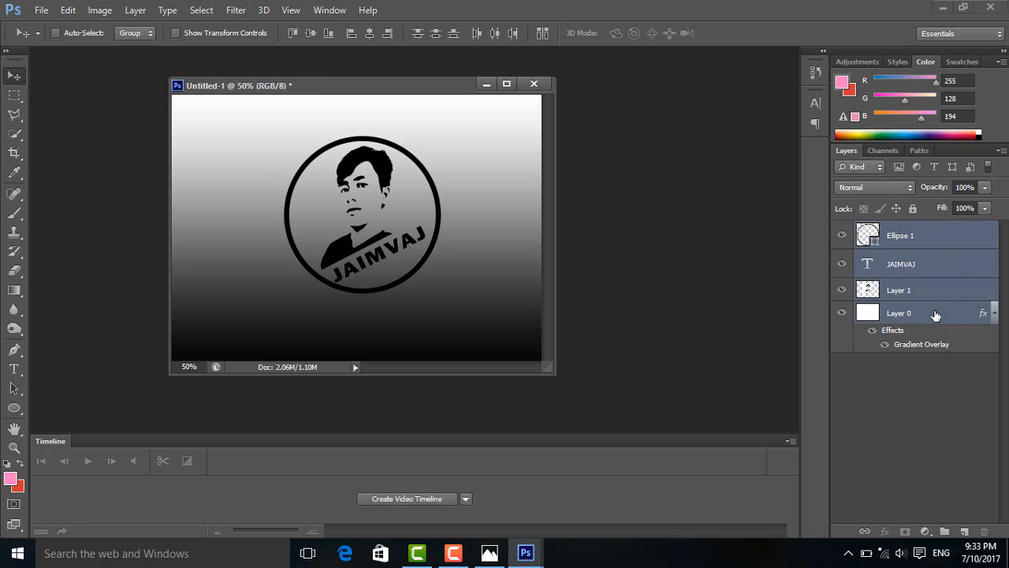
right_click(943, 238)
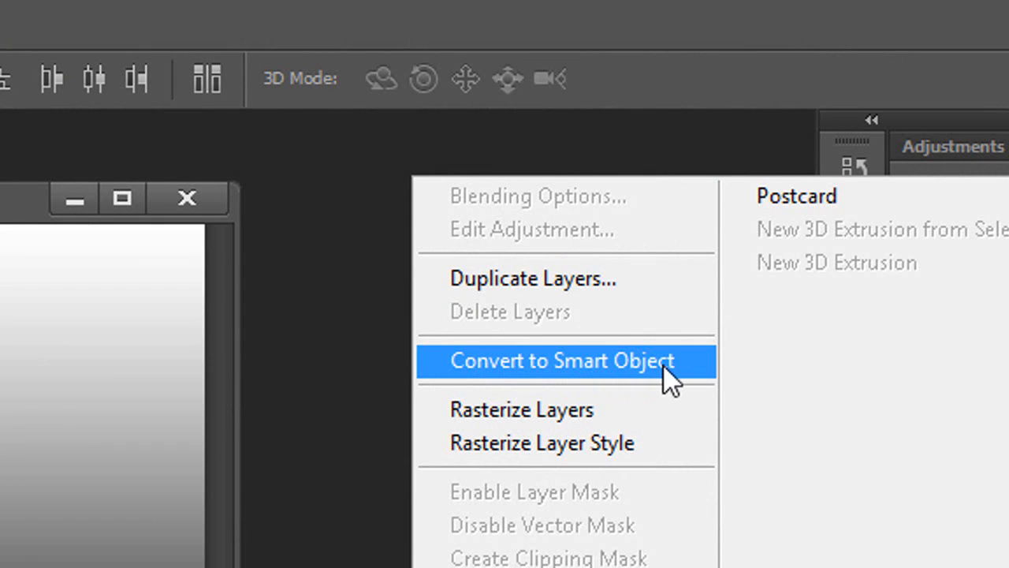
left_click(637, 362)
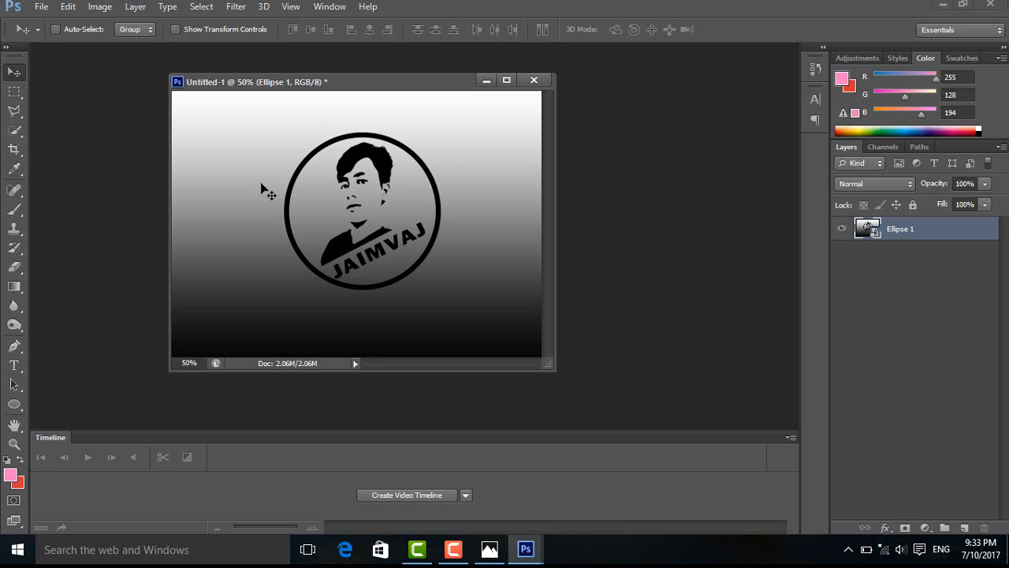
left_click_drag(550, 170, 495, 170)
mouse_move(450, 561)
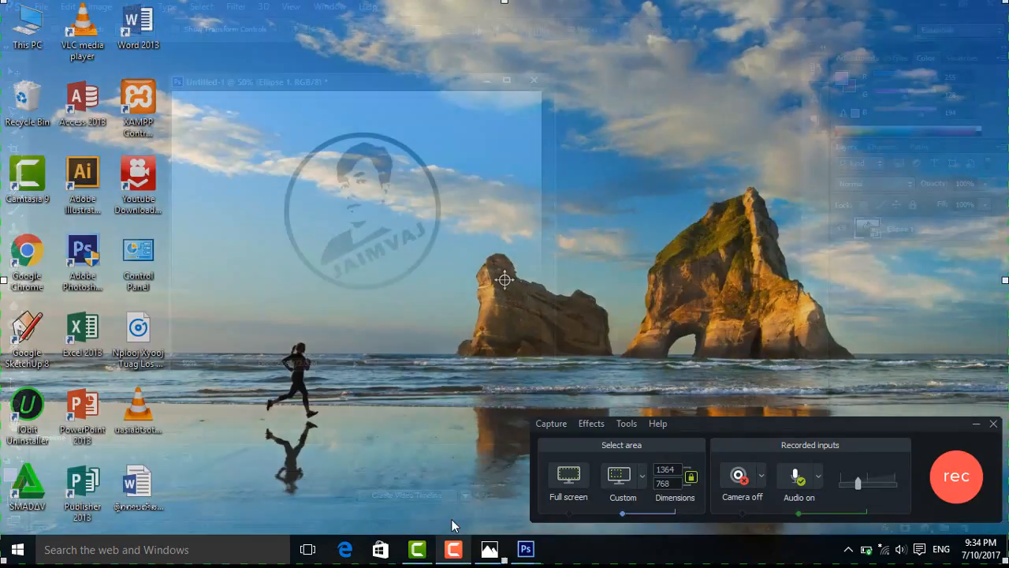
left_click(451, 519)
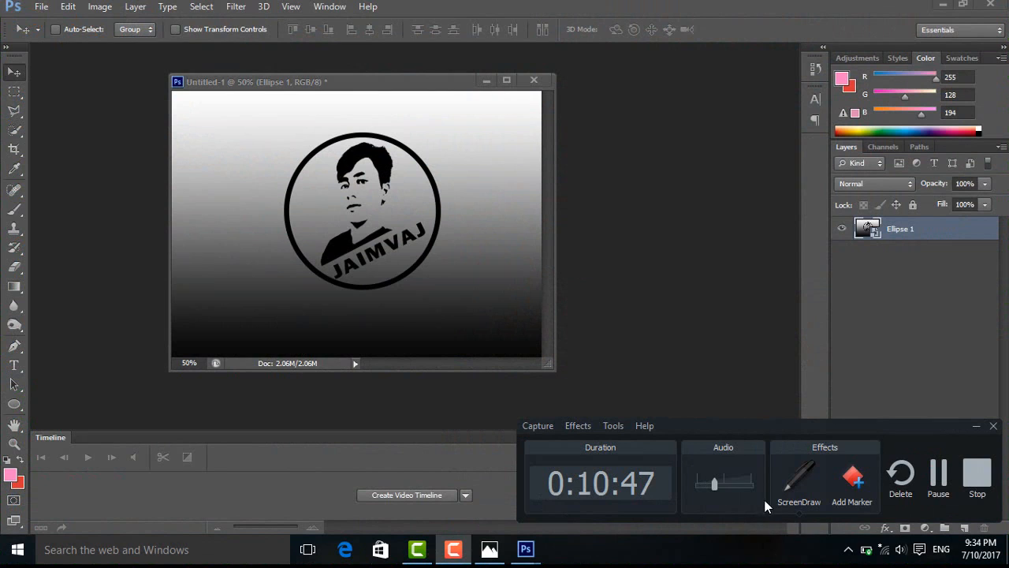
left_click(938, 473)
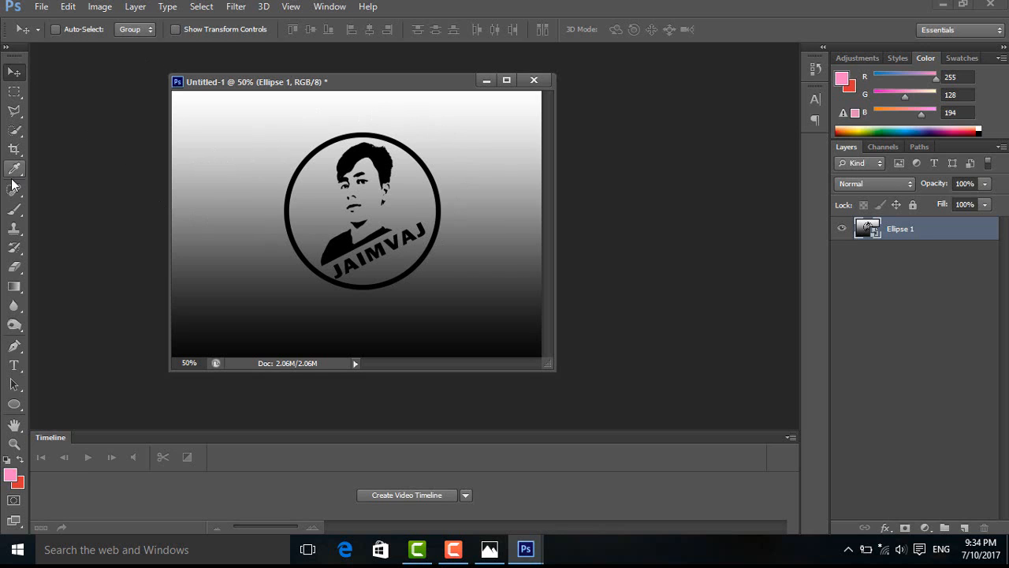
- Rasterize the smart object for the Magic Eraser at tolerance 32 and erase the light gradient bands across the canvas's upper part
left_click(18, 270)
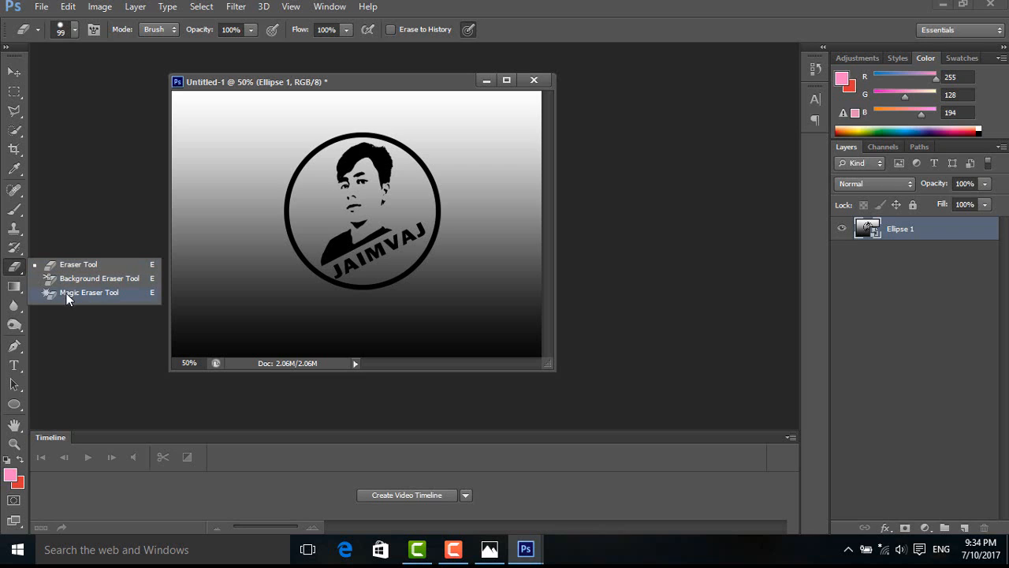
left_click(63, 295)
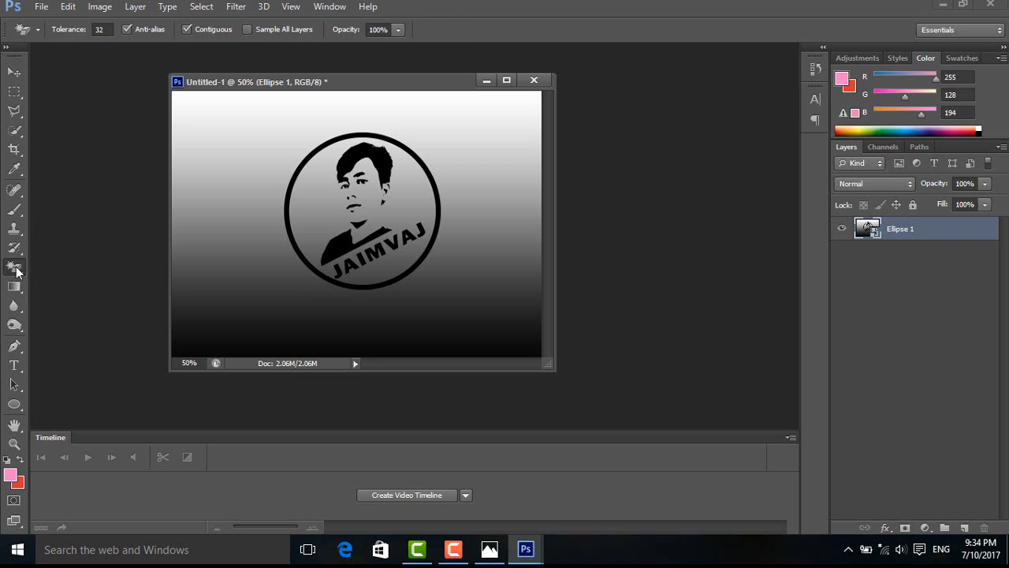
left_click(197, 145)
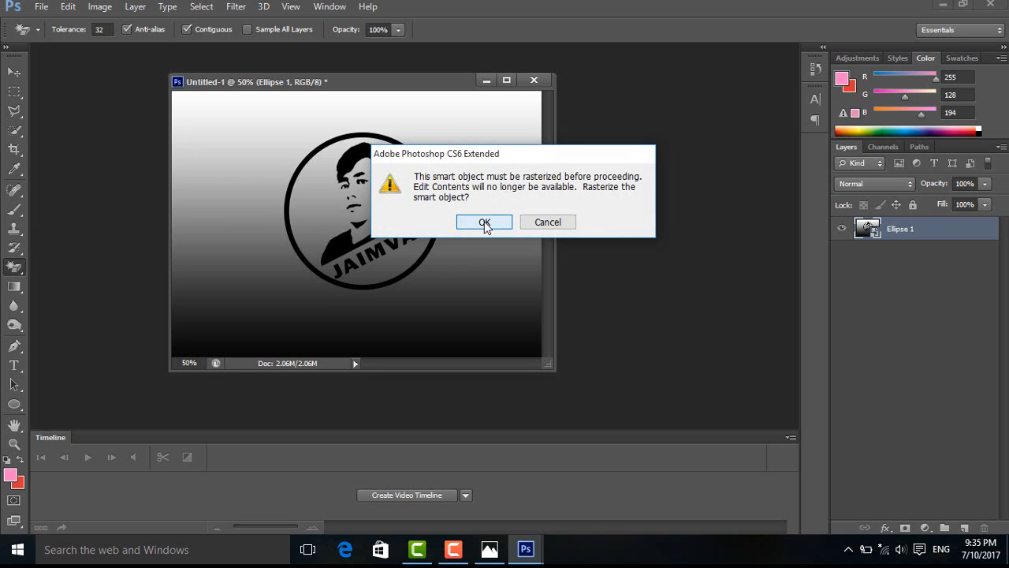
left_click(484, 222)
left_click(225, 155)
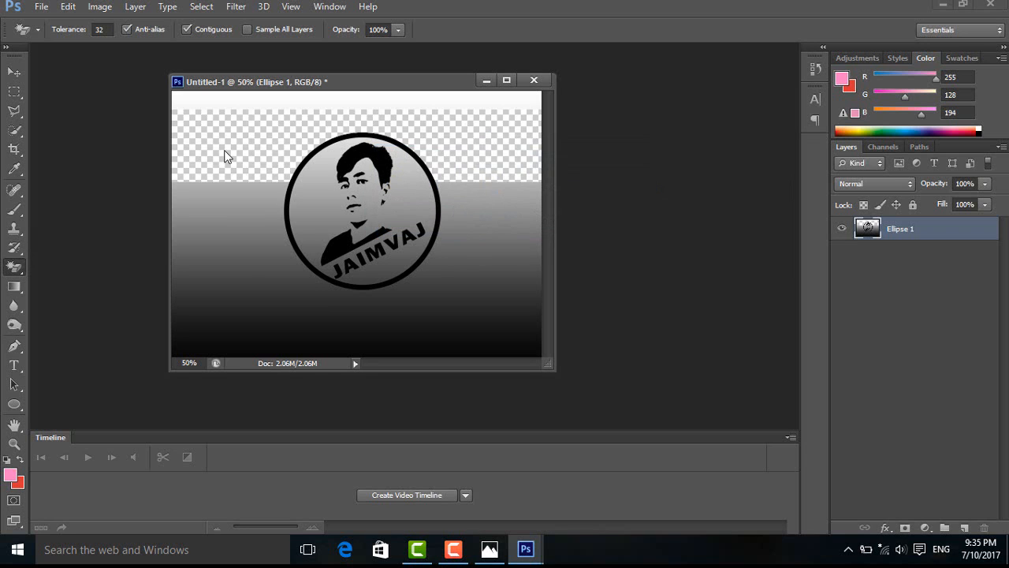
left_click(213, 96)
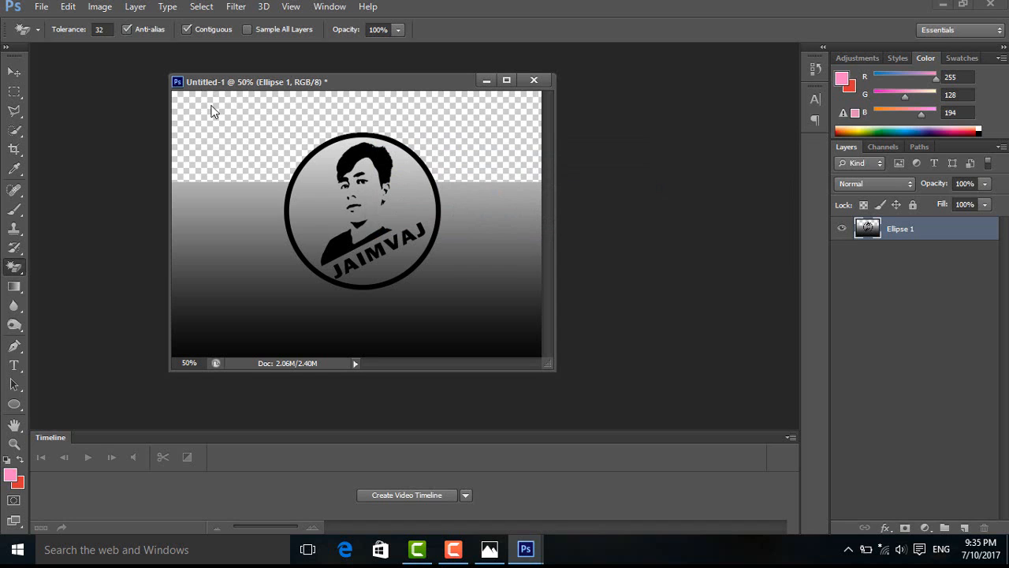
- Erase the remaining large gradient areas beside and below the ring with the Magic Eraser
left_click(228, 243)
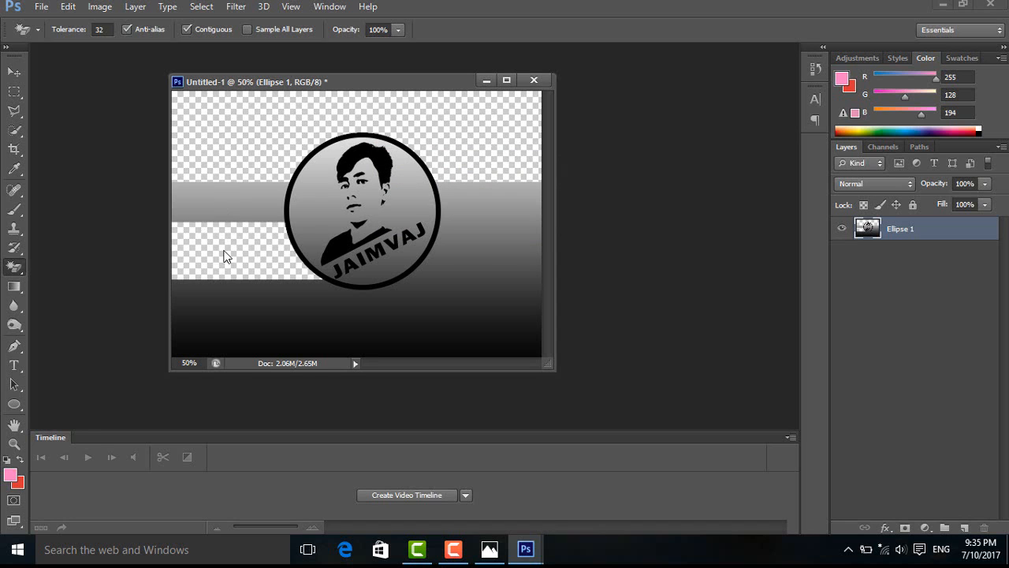
left_click(228, 215)
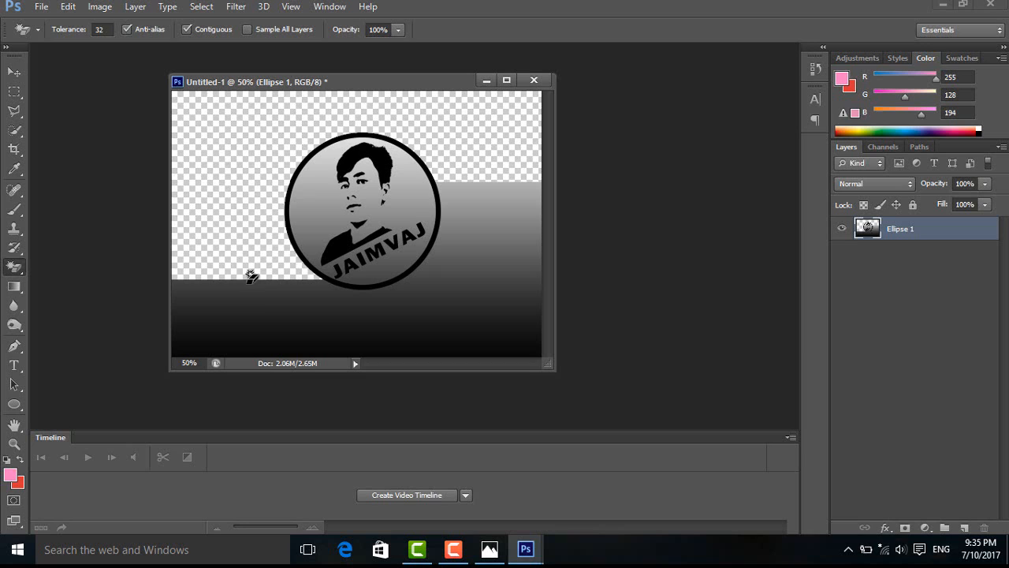
left_click(253, 316)
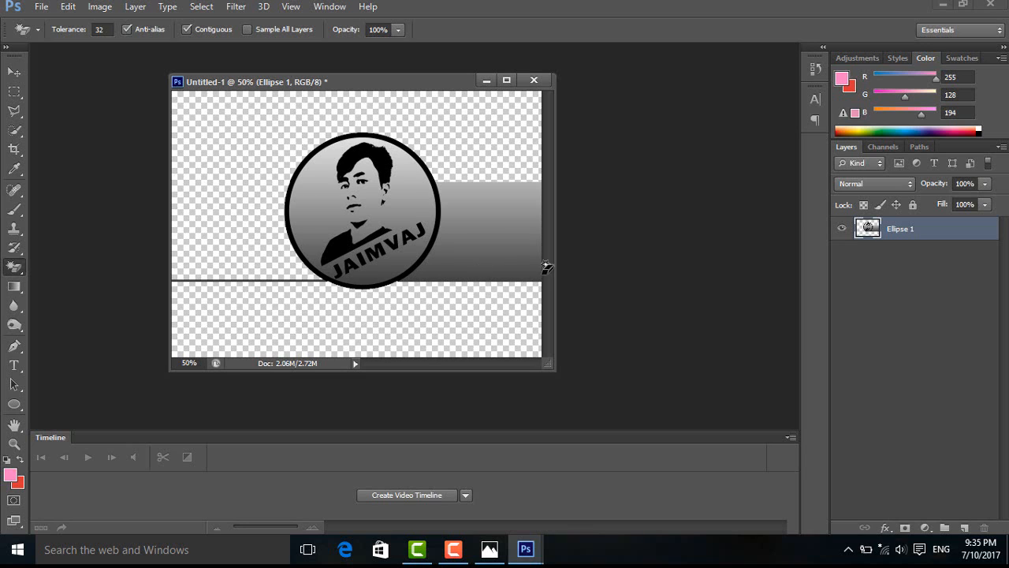
left_click(493, 256)
left_click(489, 211)
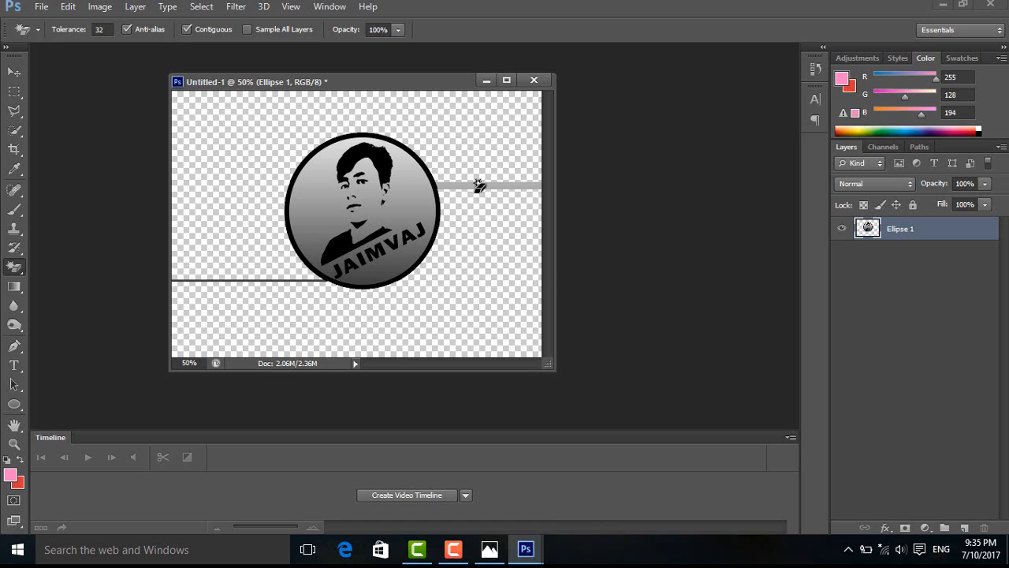
- Erase the thin leftover gradient strips on both sides of the ring with the Magic Eraser
key("ctrl+1")
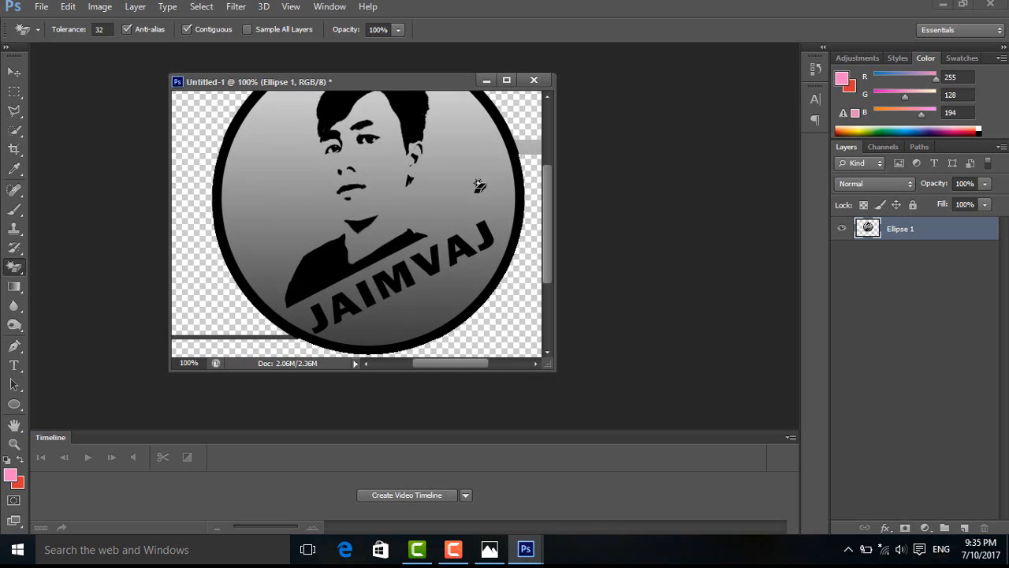
left_click(534, 149)
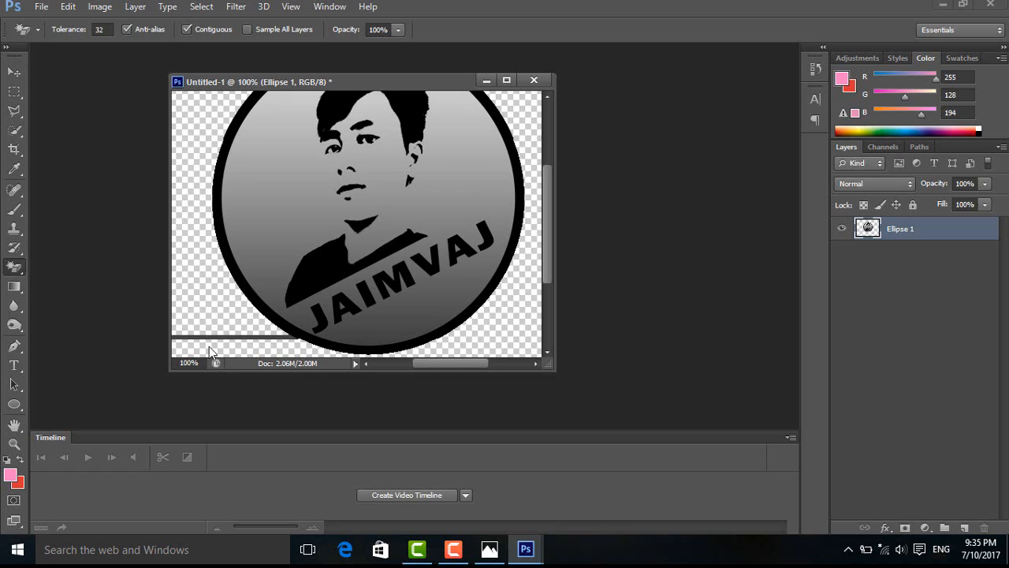
left_click(506, 80)
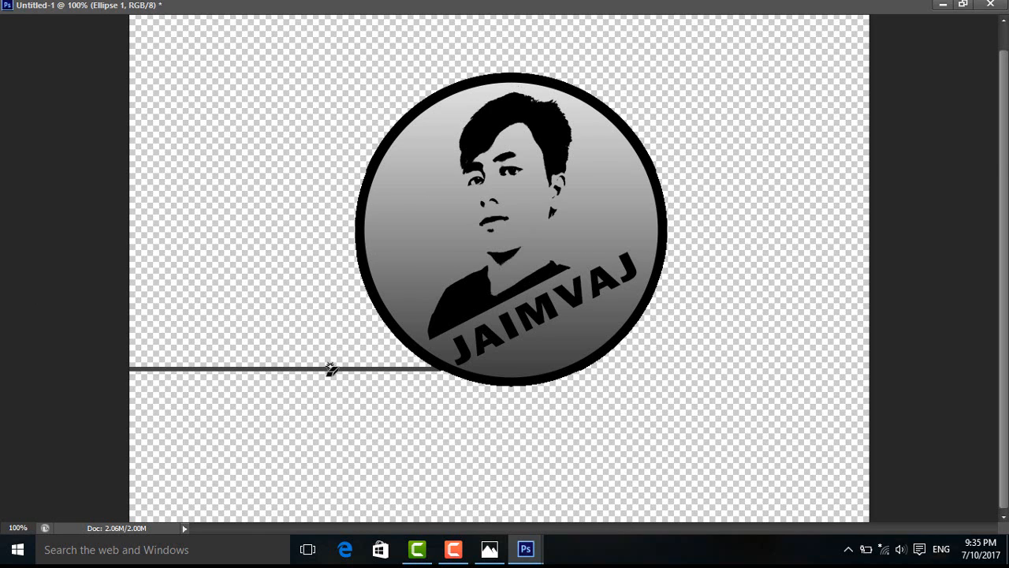
key("ctrl+plus")
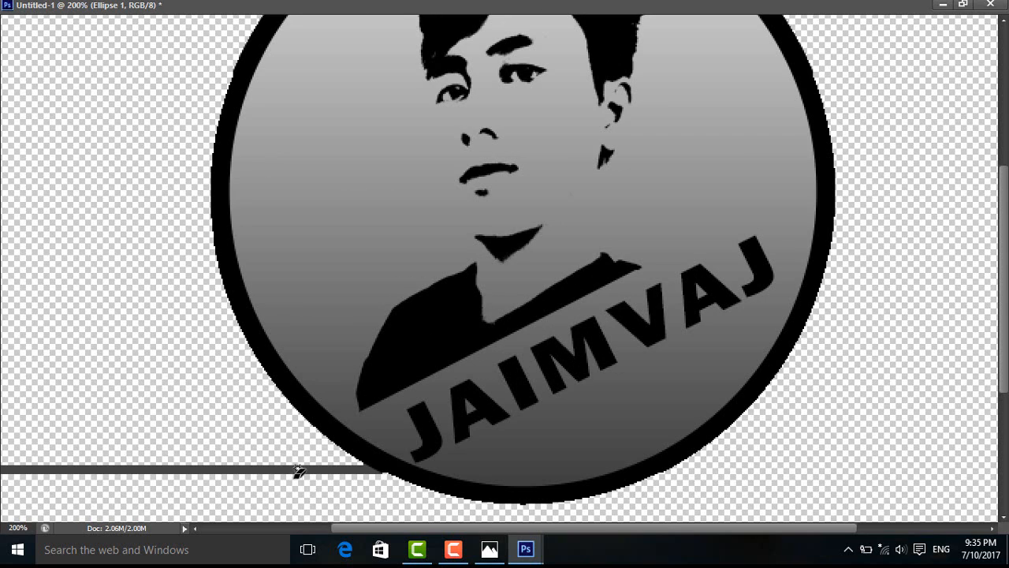
left_click(354, 469)
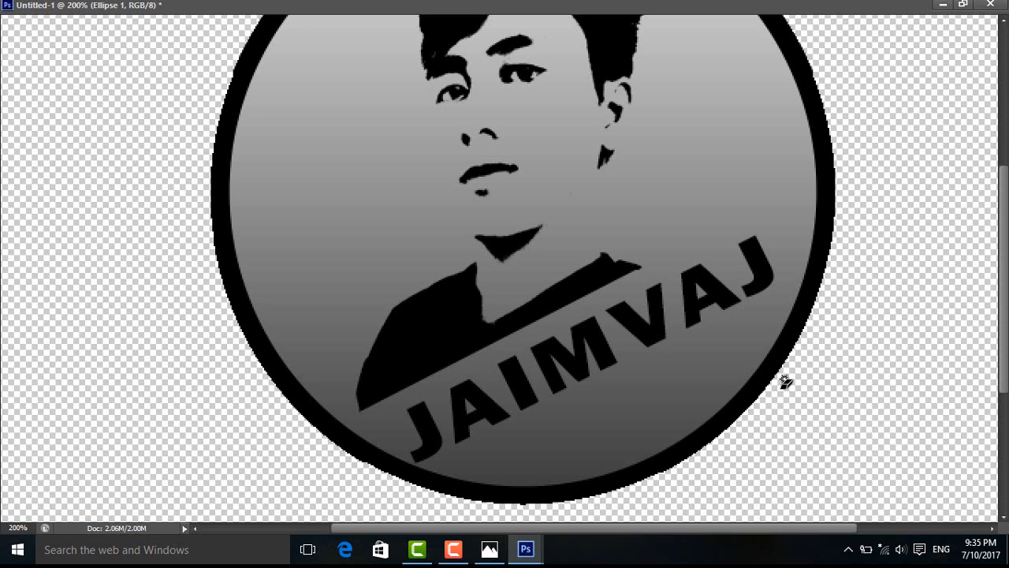
- Switch to the regular Eraser tool and inspect the area around the ring for leftover background
key("XF86MonBrightnessUp")
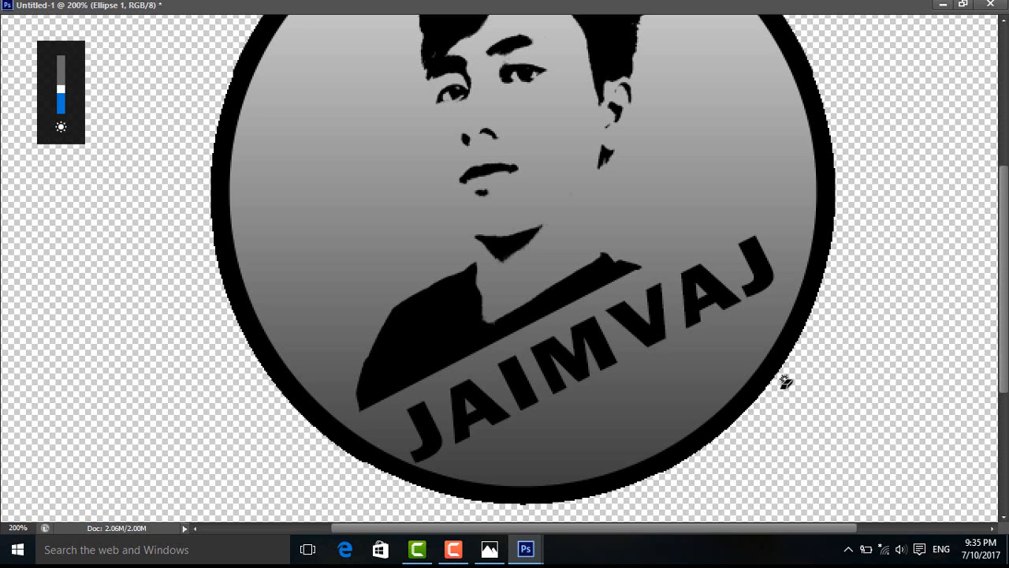
key("ctrl+minus")
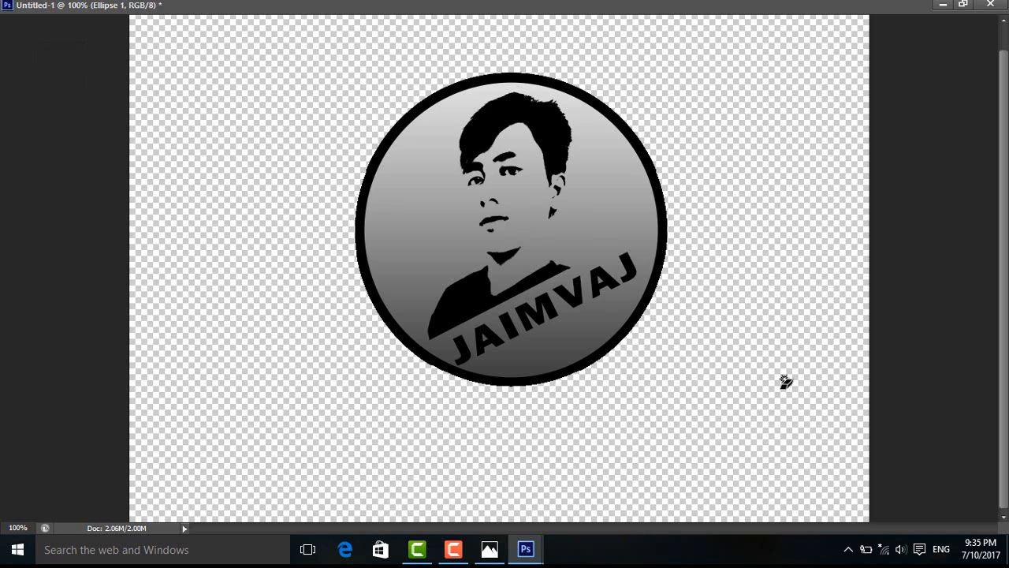
left_click(962, 6)
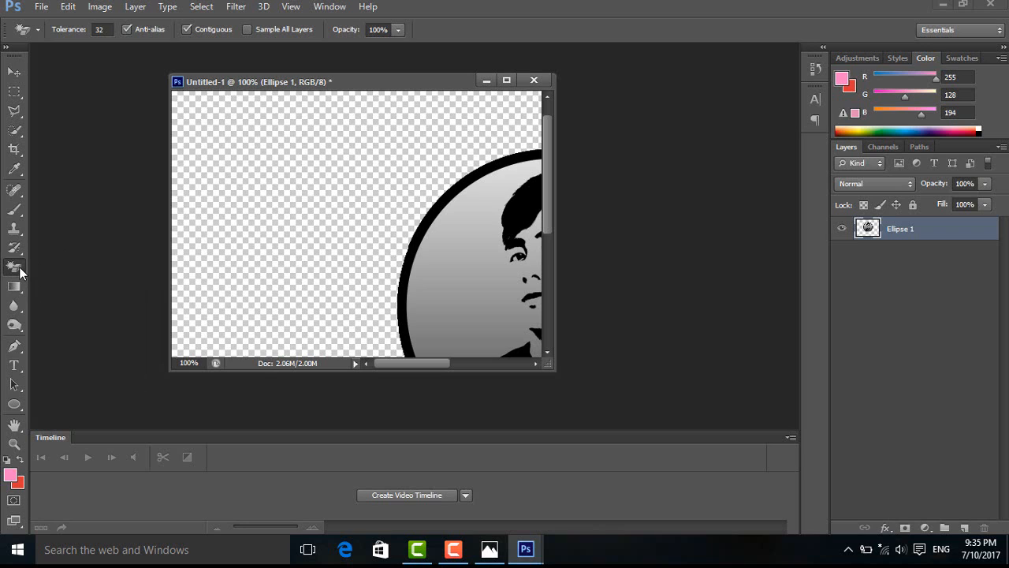
right_click(19, 268)
left_click(62, 266)
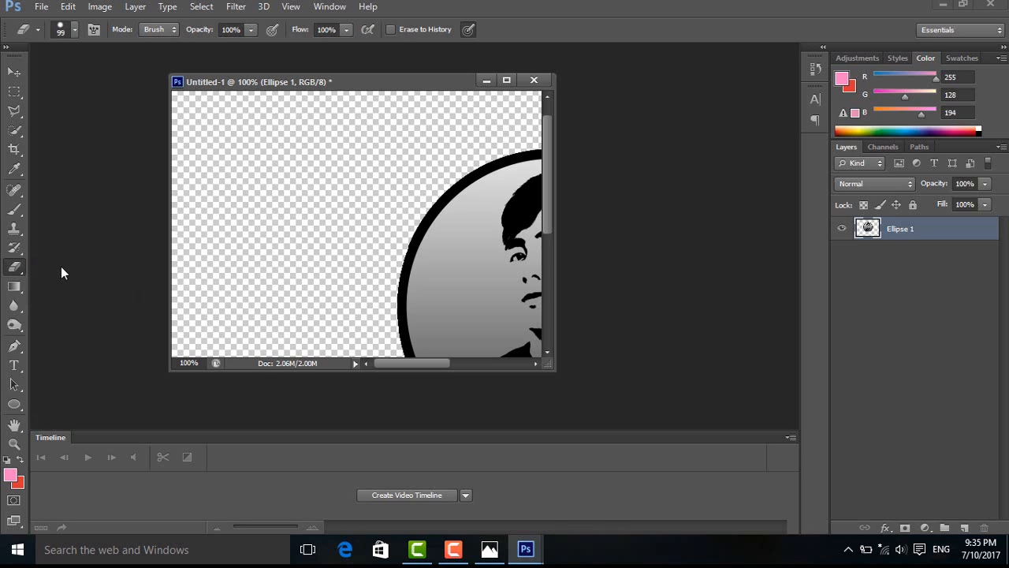
left_click(506, 80)
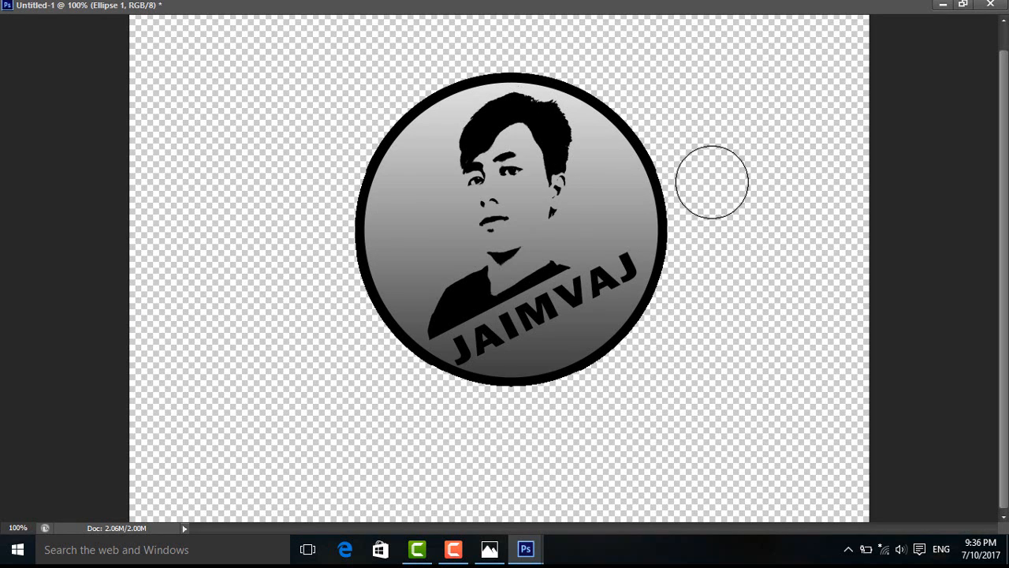
left_click(963, 4)
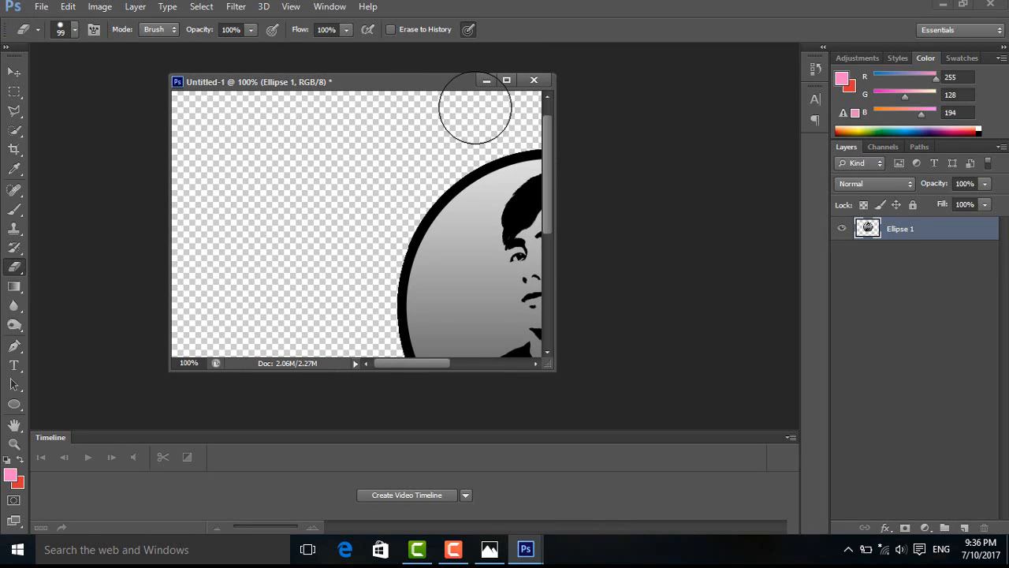
key("ctrl+minus")
key("ctrl+minus")
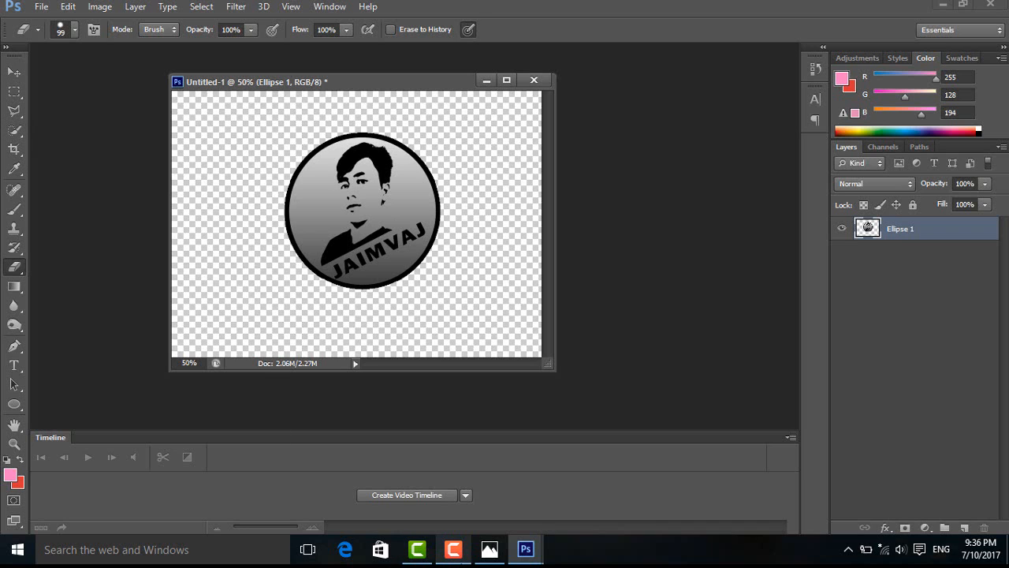
mouse_move(453, 549)
mouse_move(489, 548)
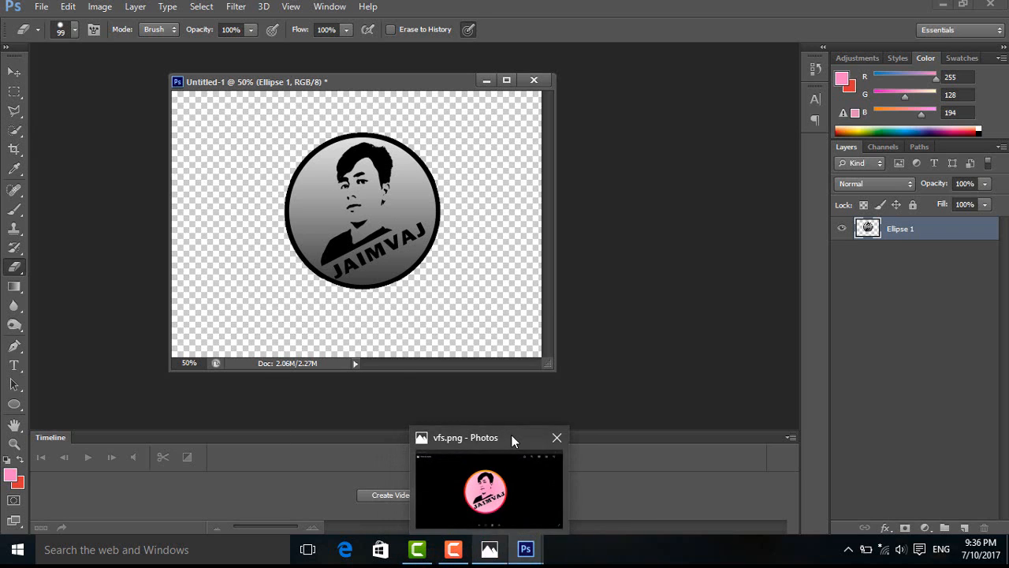
mouse_move(511, 436)
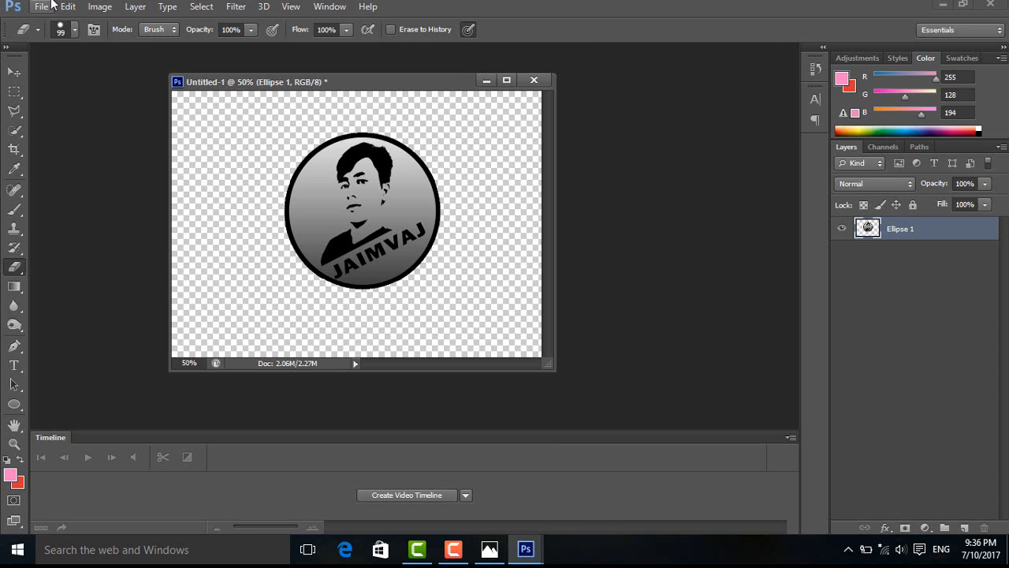
- Save a copy of the logo as hile.png in PNG format with Smallest / Slow compression and no interlacing
left_click(41, 7)
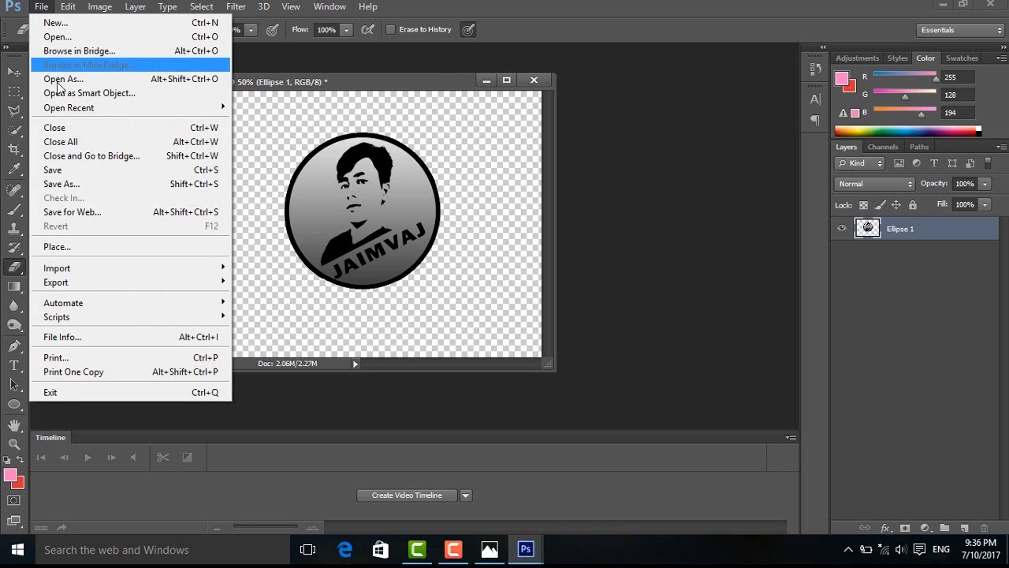
left_click(62, 185)
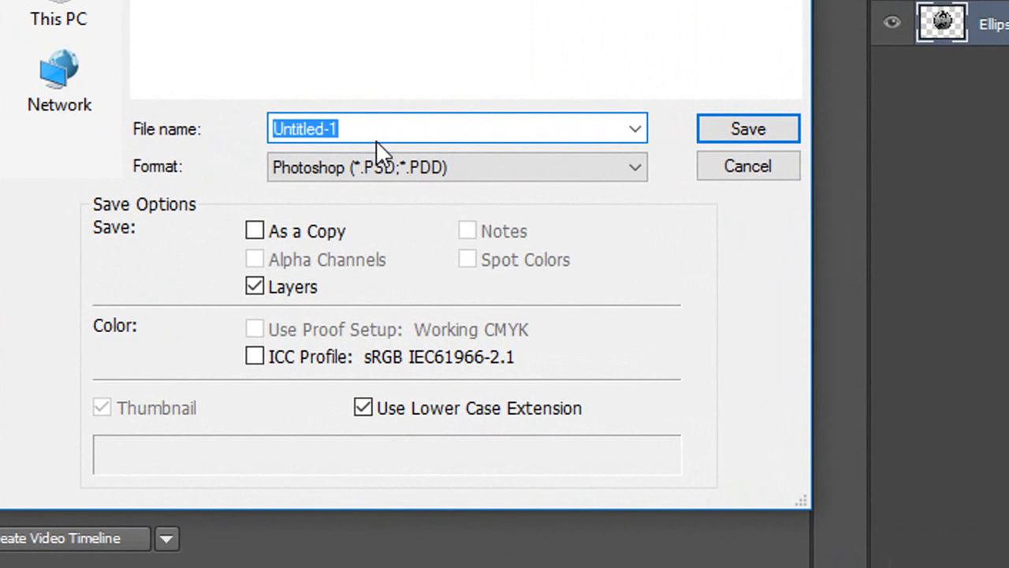
type("hi")
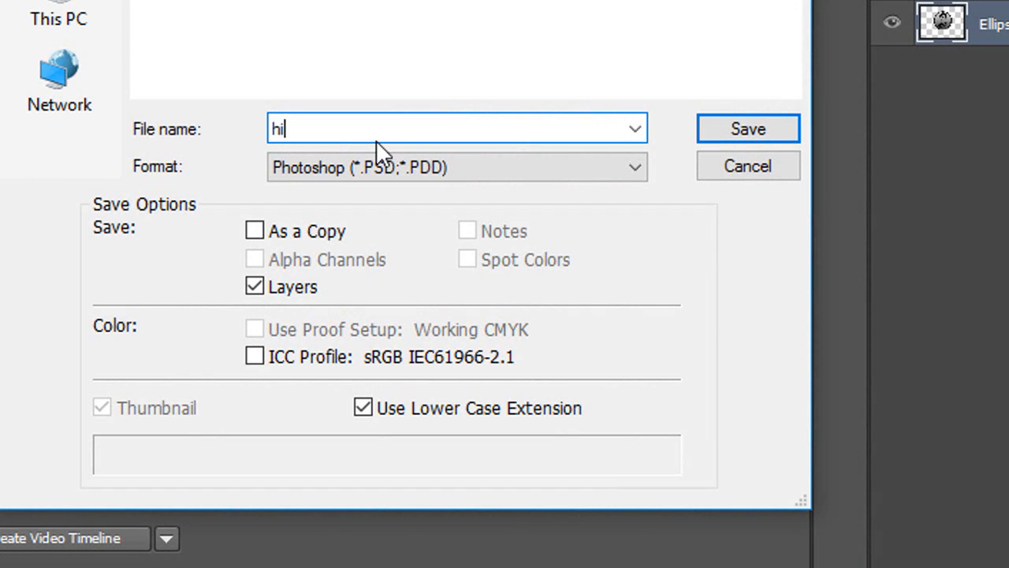
type("le")
left_click(527, 165)
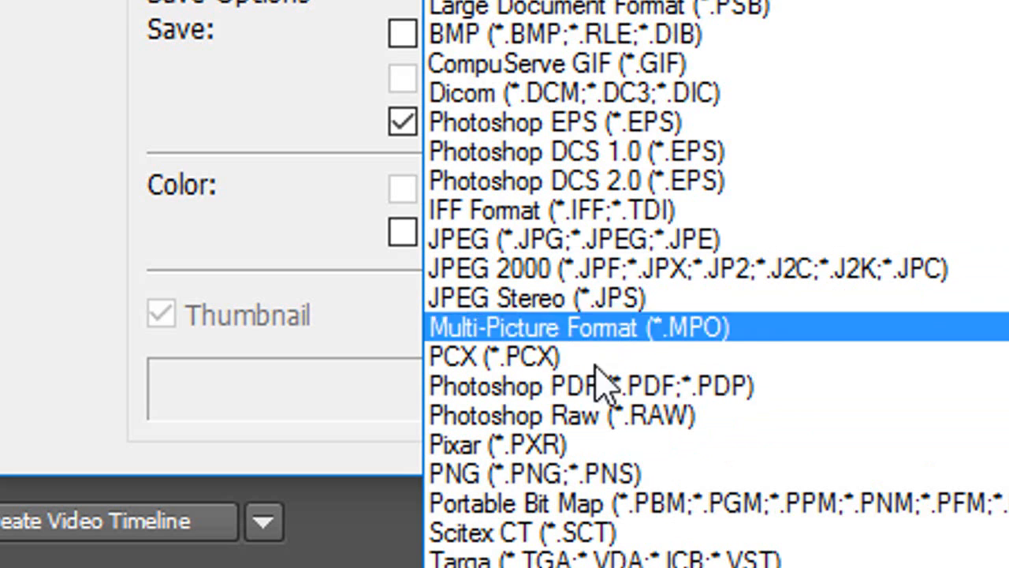
left_click(592, 476)
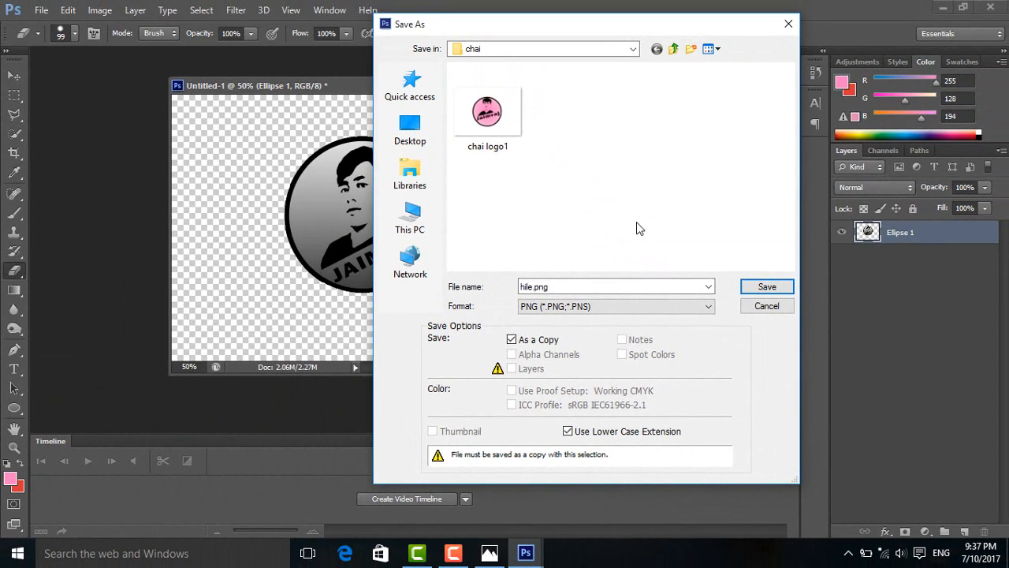
left_click(750, 287)
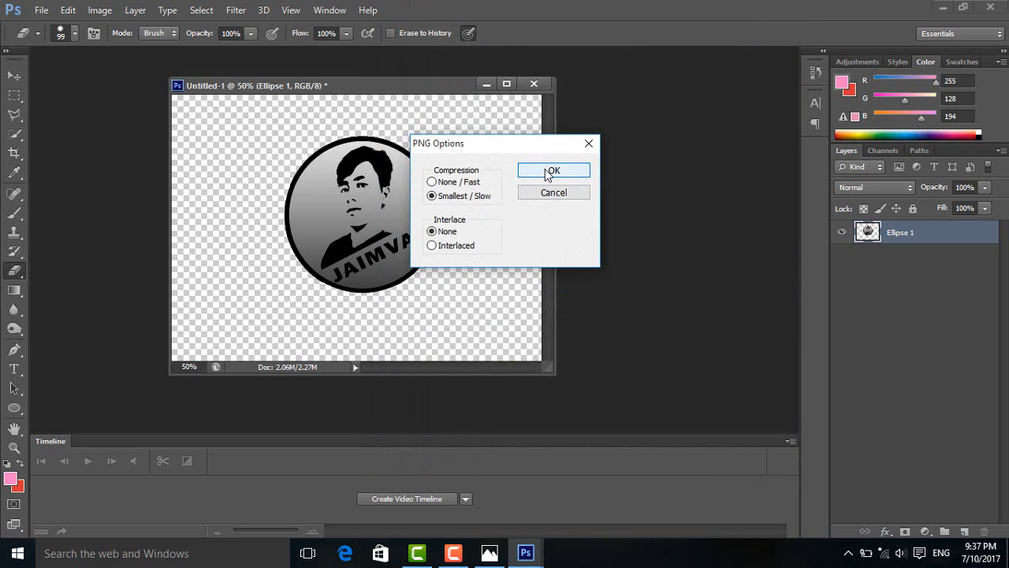
left_click(545, 170)
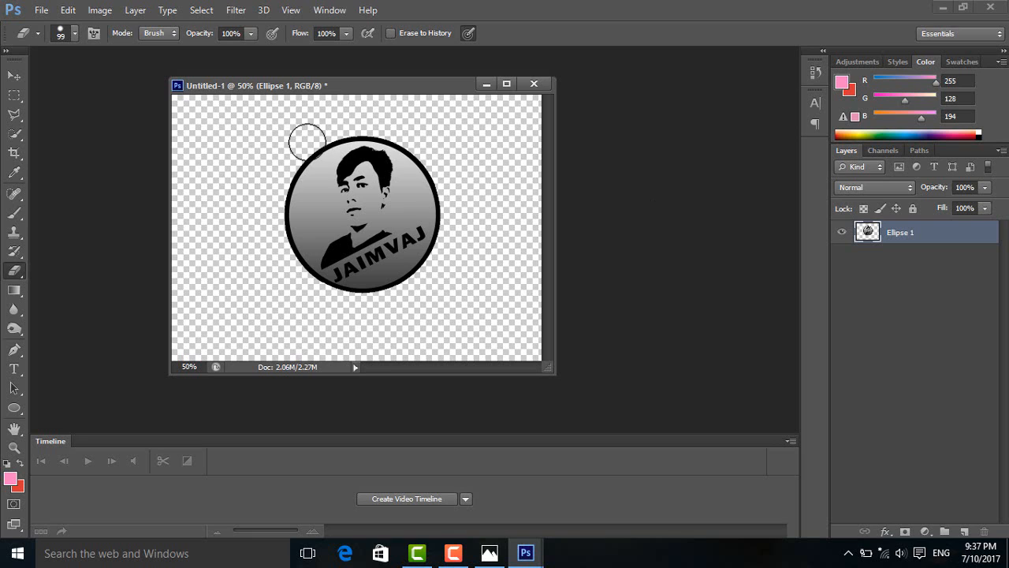
- Close the Untitled-1 document without saving changes, then exit Photoshop and the Photos viewer
left_click(535, 85)
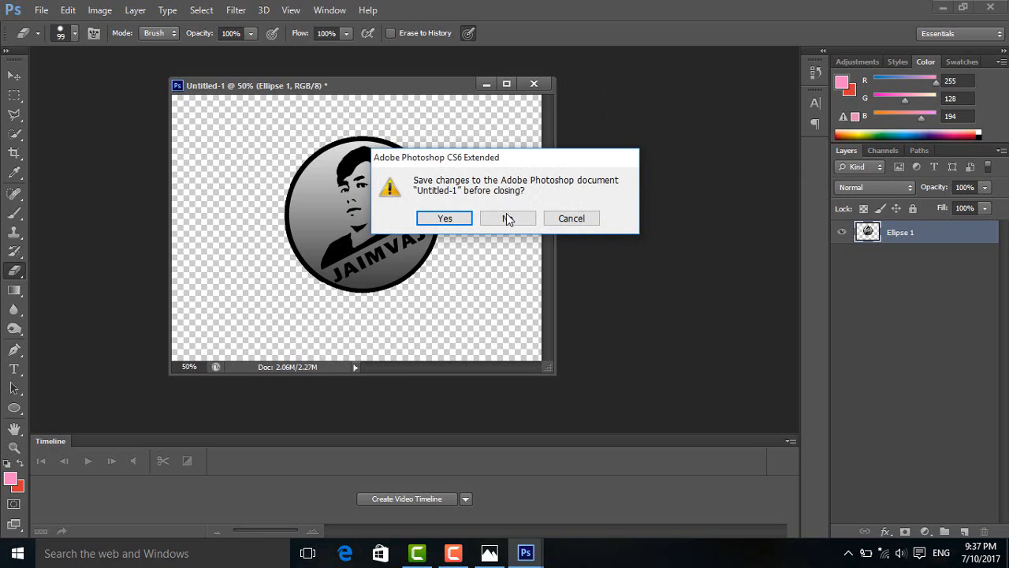
left_click(508, 219)
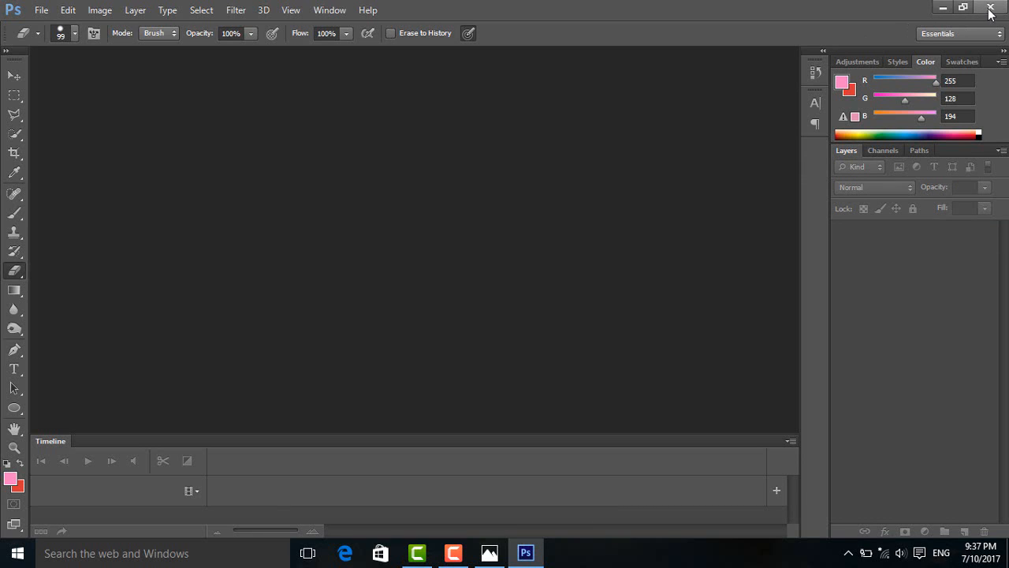
left_click(990, 9)
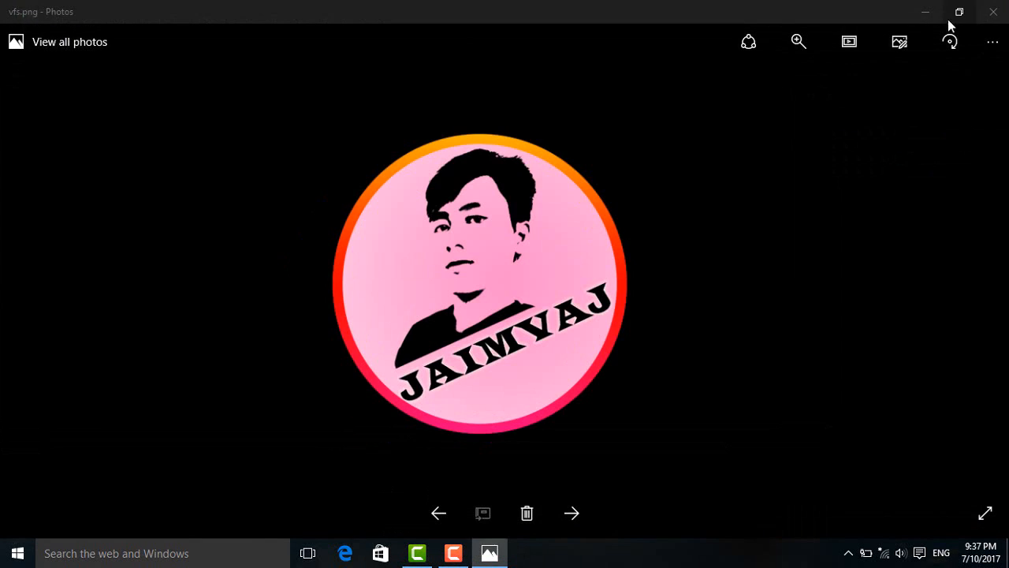
left_click(990, 18)
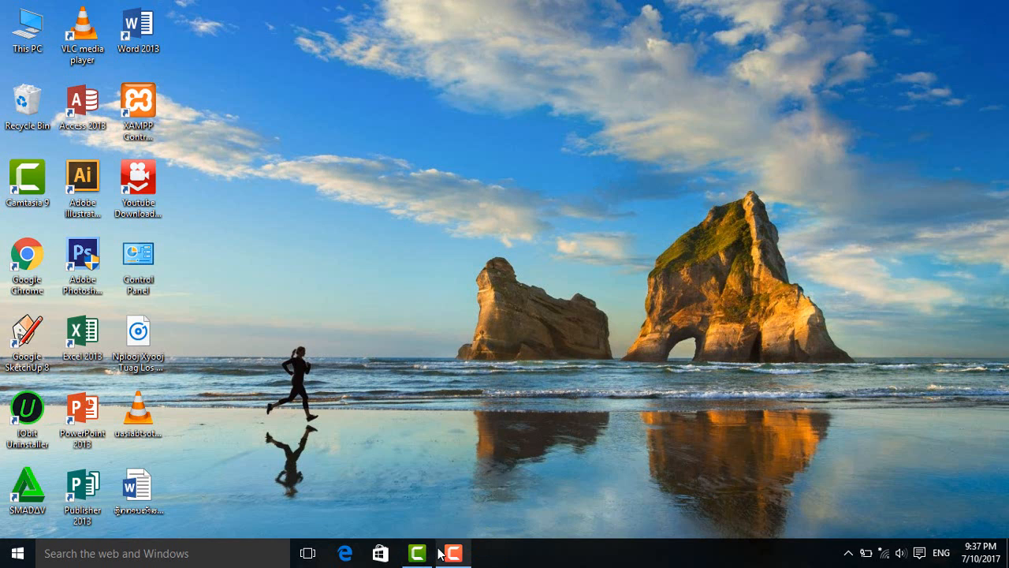
mouse_move(454, 552)
left_click(501, 514)
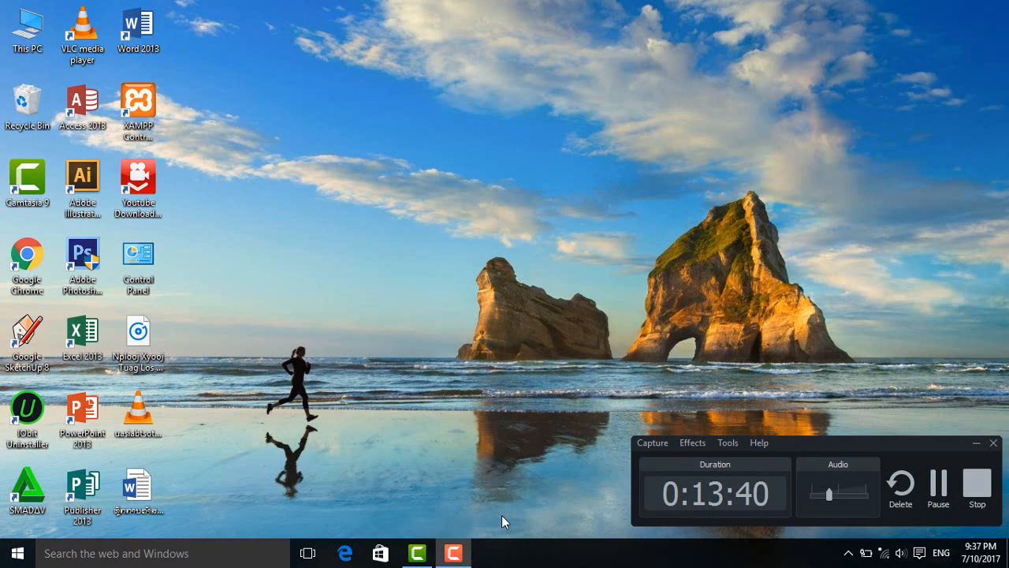